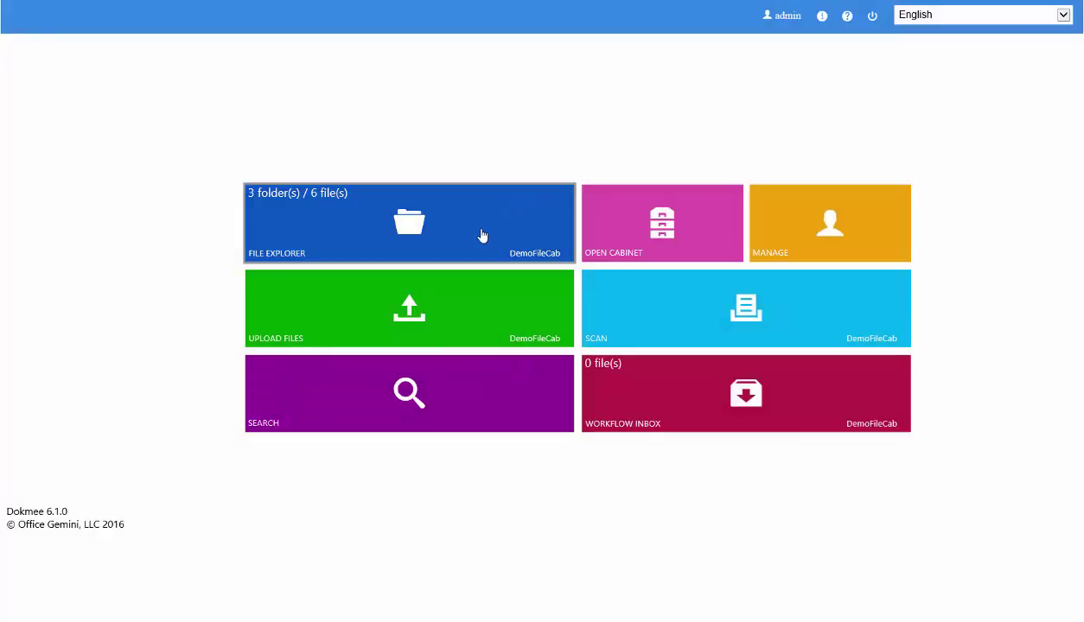
Open the File Explorer to browse the DemoFileCab folders and files
{"action": "left_click", "coordinate": [483, 236]}
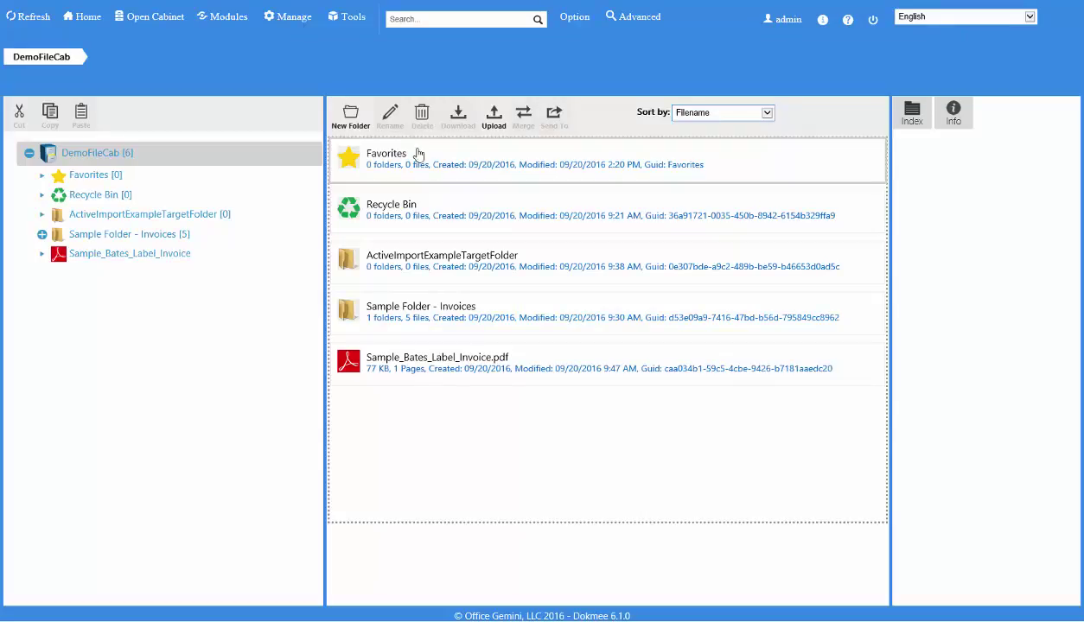
Go to Manage > Users > Groups and start a new group
{"action": "left_click", "coordinate": [291, 26]}
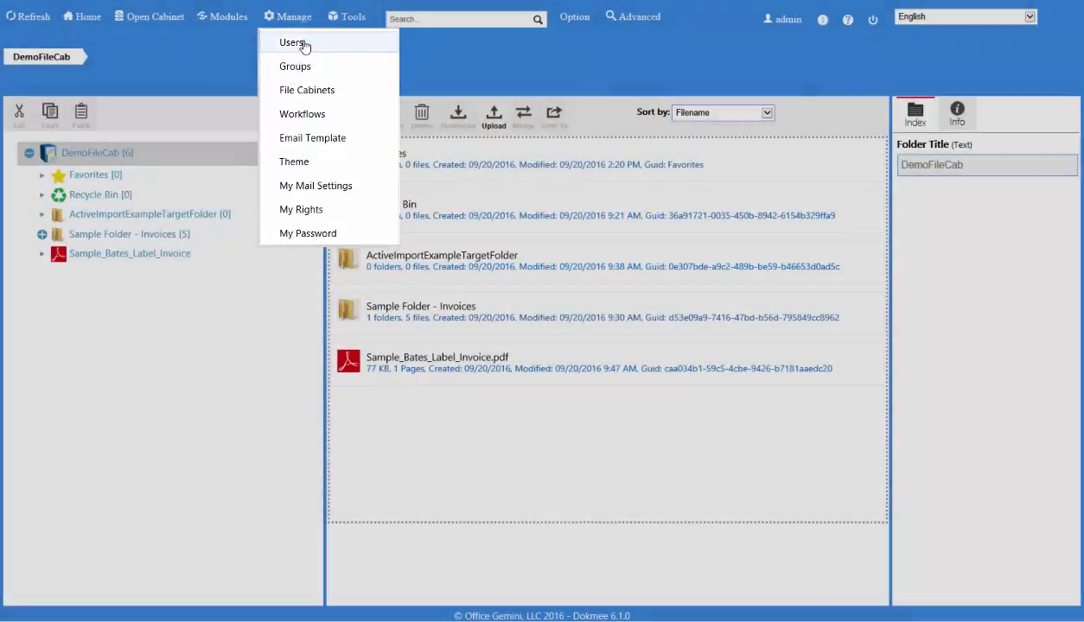
{"action": "left_click", "coordinate": [299, 44]}
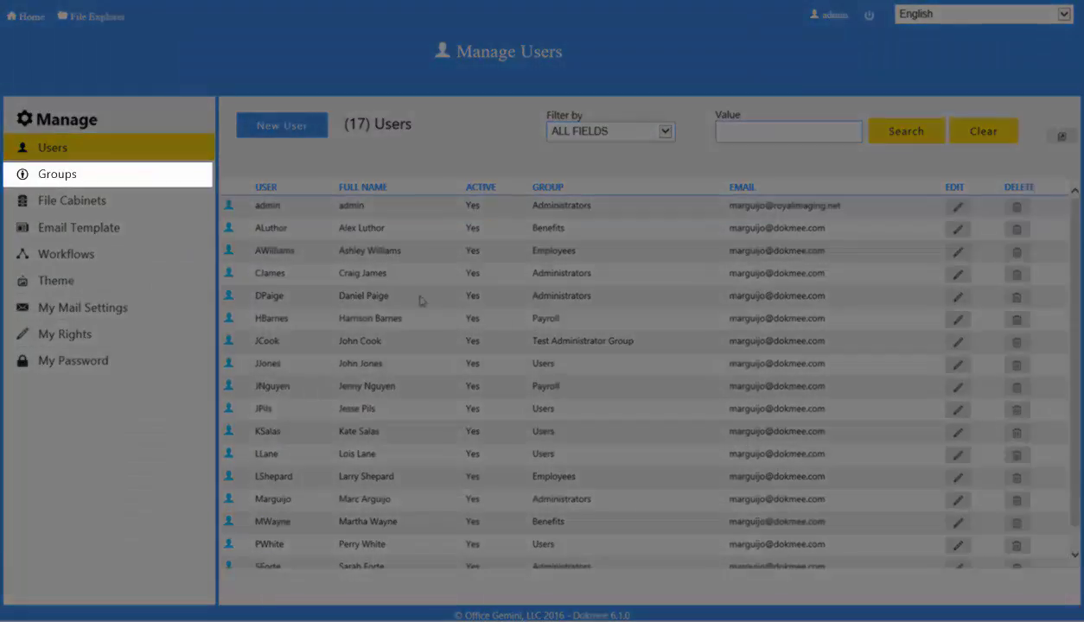
{"action": "left_click", "coordinate": [118, 172]}
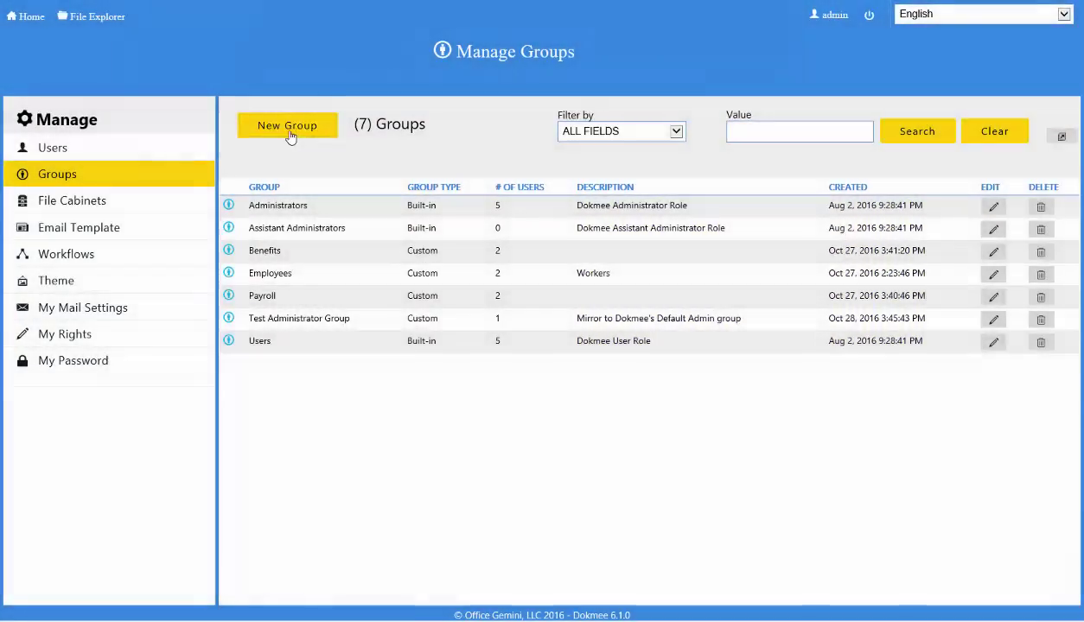
{"action": "left_click", "coordinate": [287, 126]}
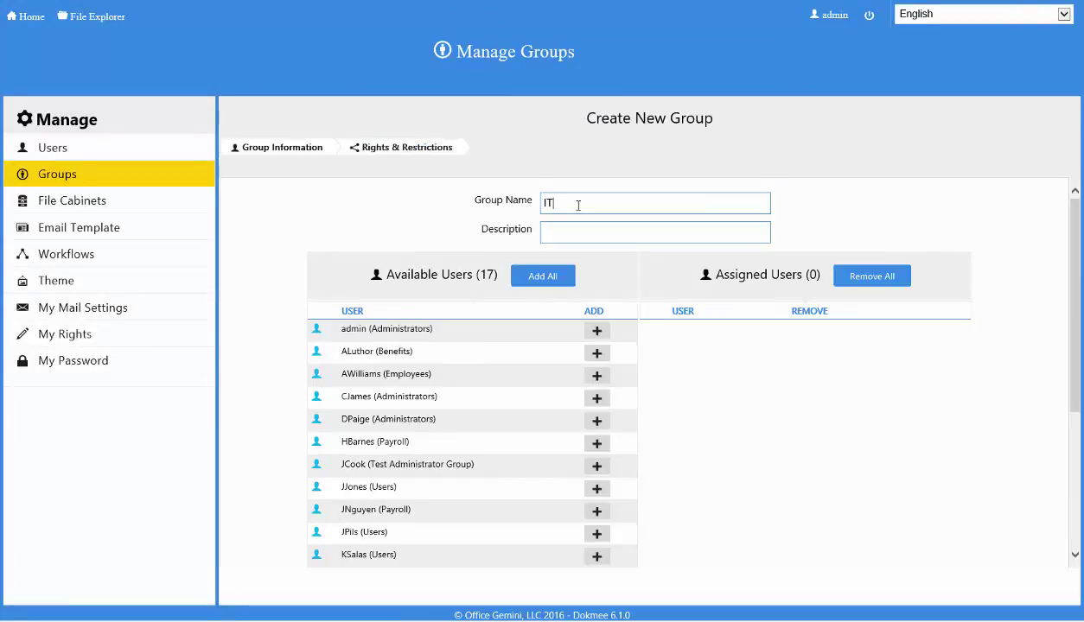
Finish the 'IT Department' description, assign one administrator user, and proceed to rights
{"action": "type", "text": "epartment"}
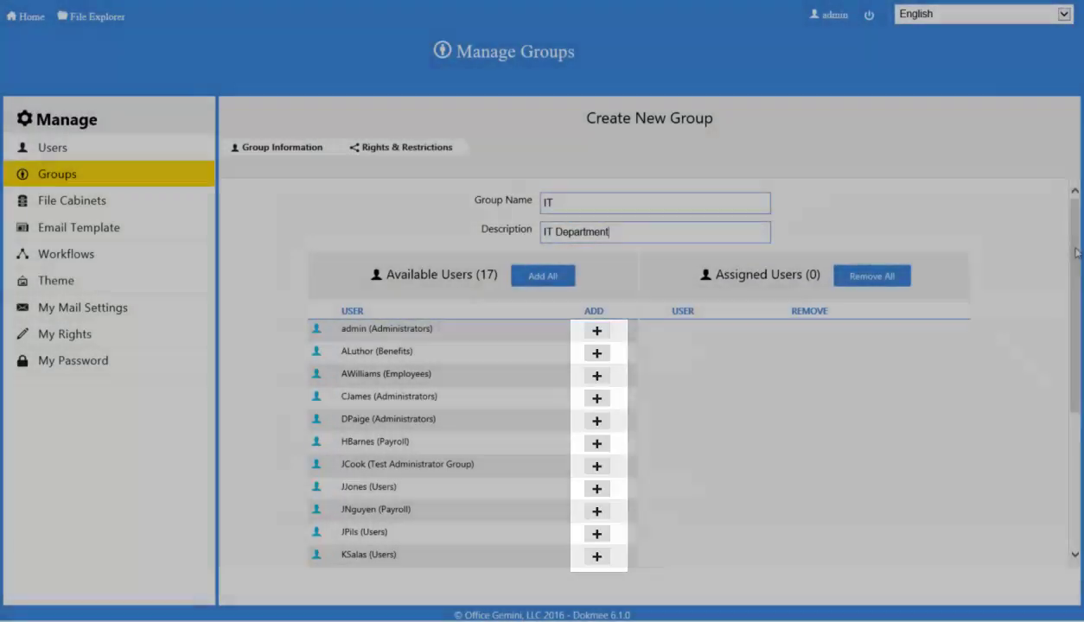
{"action": "left_click_drag", "start_coordinate": [1074, 257], "coordinate": [1074, 328]}
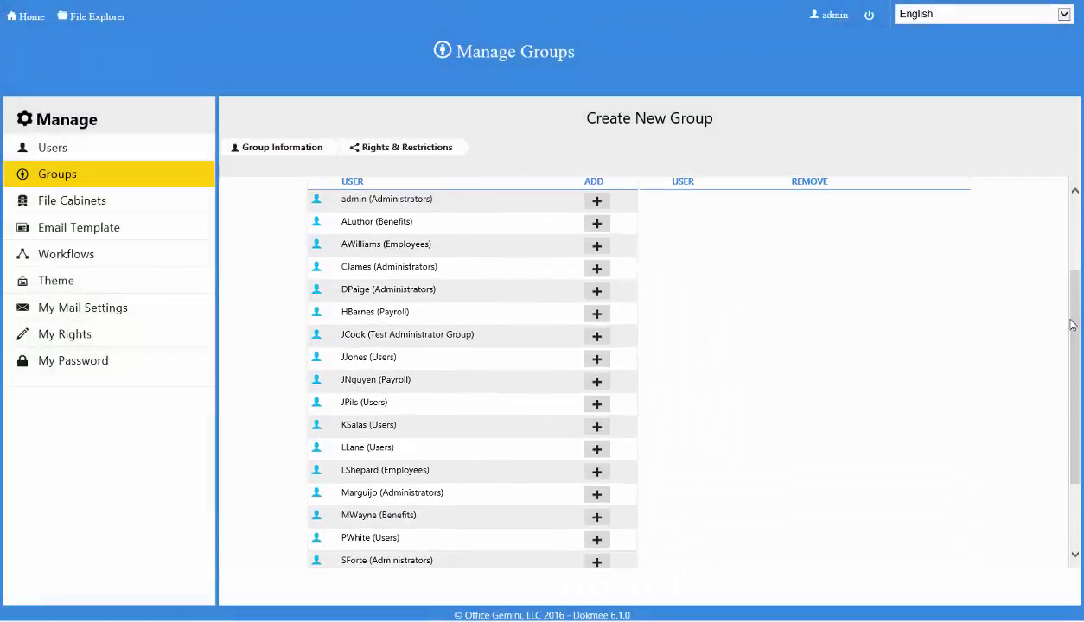
{"action": "left_click", "coordinate": [596, 494]}
{"action": "left_click_drag", "start_coordinate": [1075, 402], "coordinate": [1075, 366]}
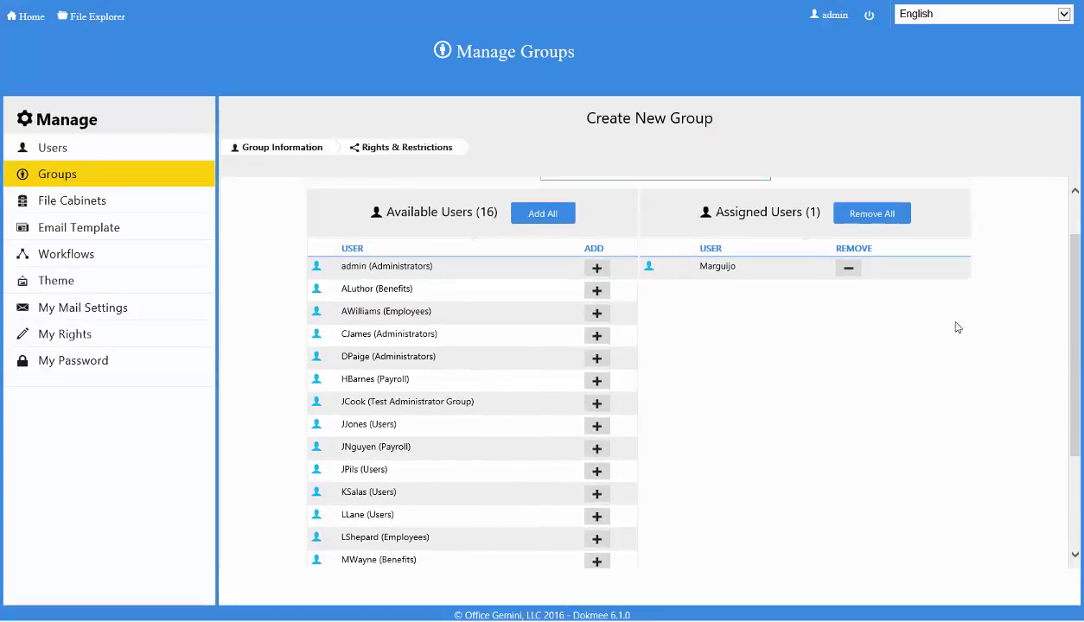
{"action": "left_click_drag", "start_coordinate": [1076, 283], "coordinate": [1079, 374]}
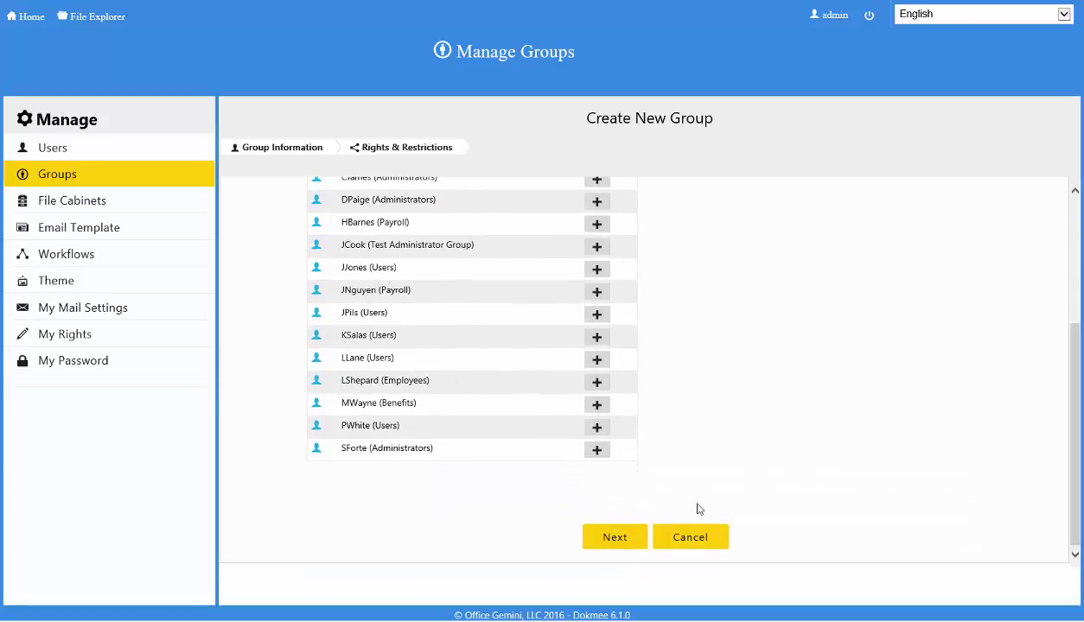
{"action": "left_click", "coordinate": [630, 540]}
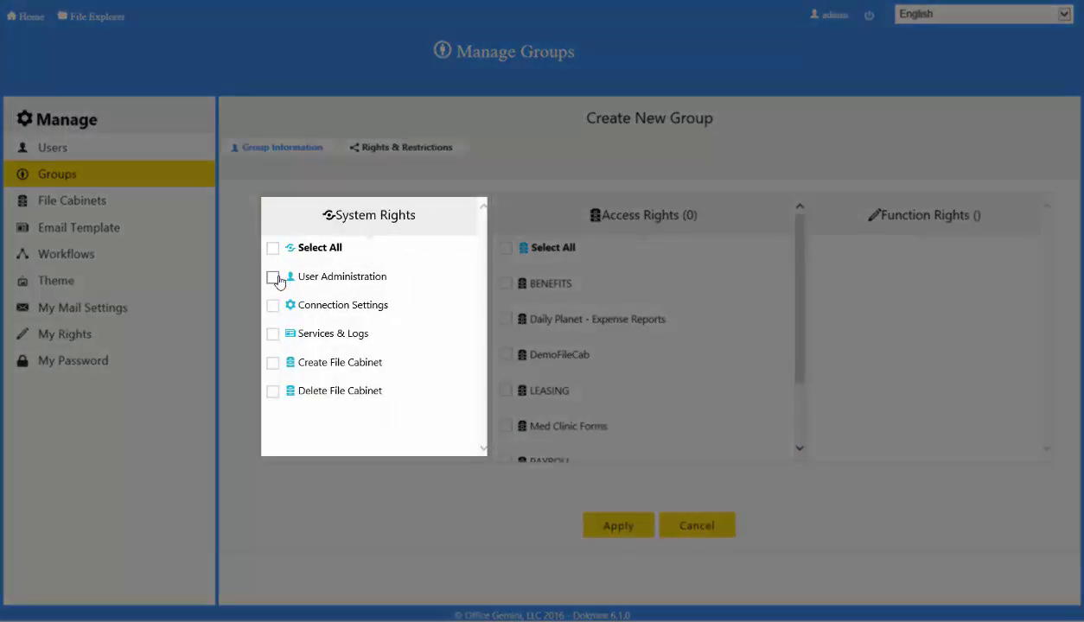
Grant all system rights plus DemoFileCab access and function rights, then apply
{"action": "left_click", "coordinate": [273, 249]}
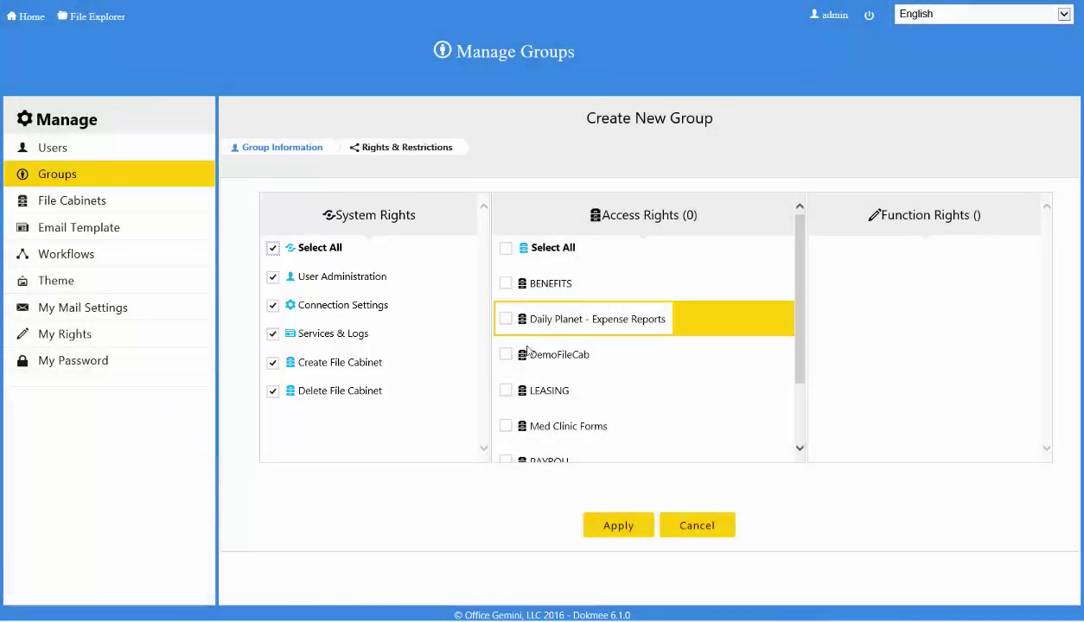
{"action": "left_click", "coordinate": [506, 356]}
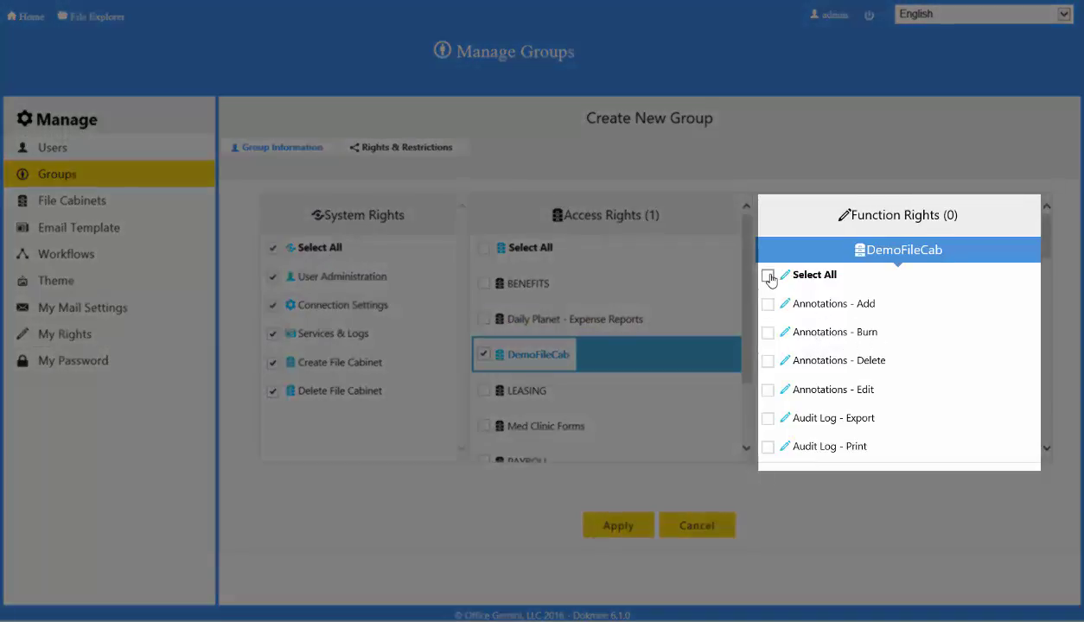
{"action": "left_click", "coordinate": [769, 277]}
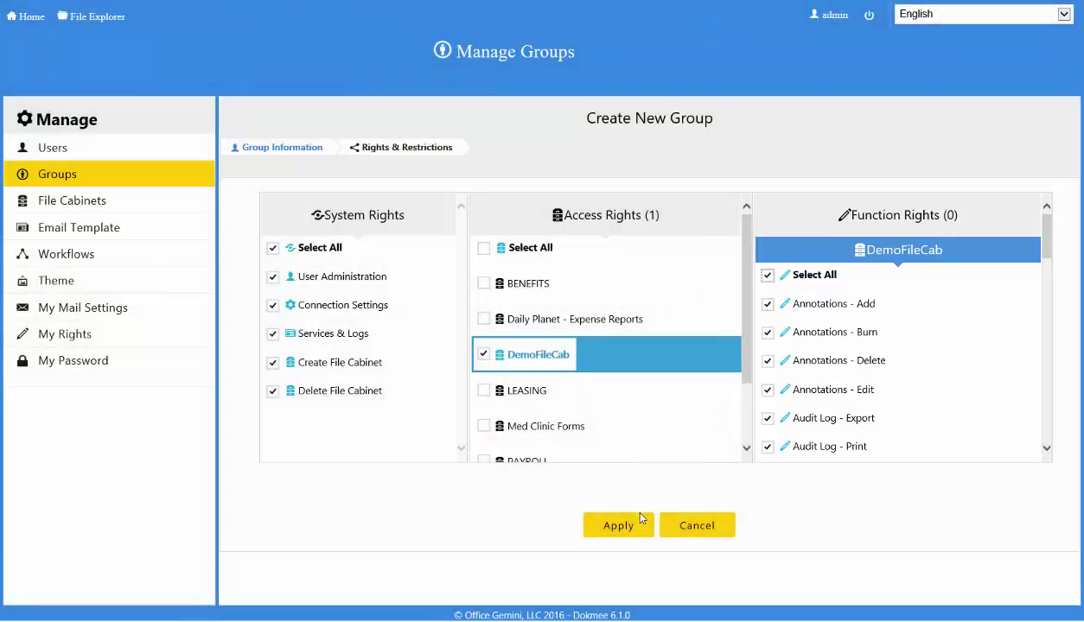
{"action": "left_click", "coordinate": [618, 528]}
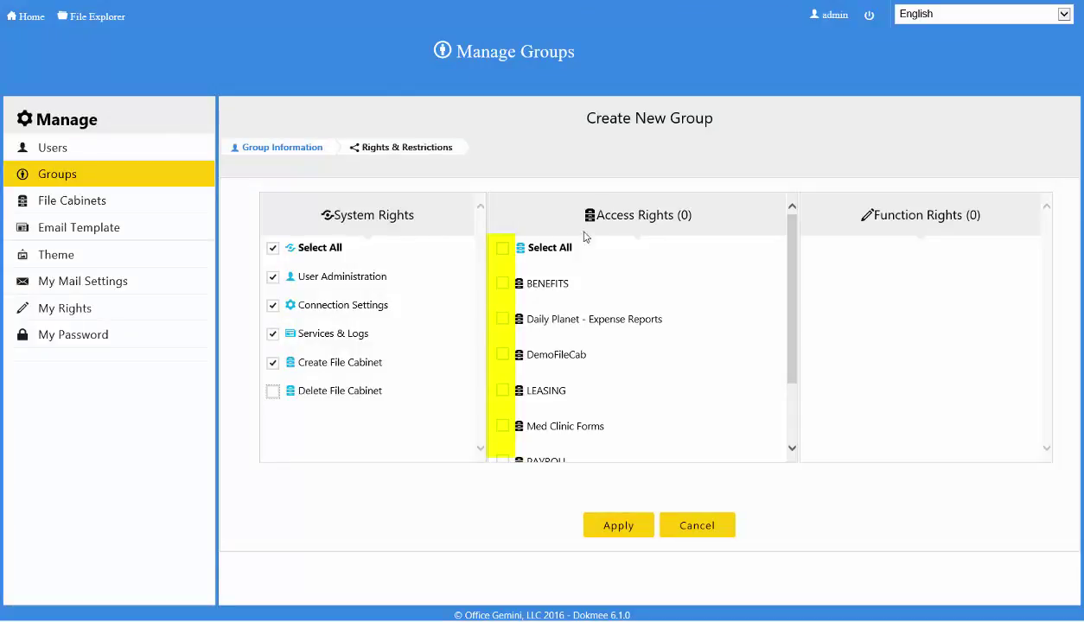
Give the group DemoFileCab access and display its function rights
{"action": "left_click", "coordinate": [502, 355]}
{"action": "left_click", "coordinate": [508, 362]}
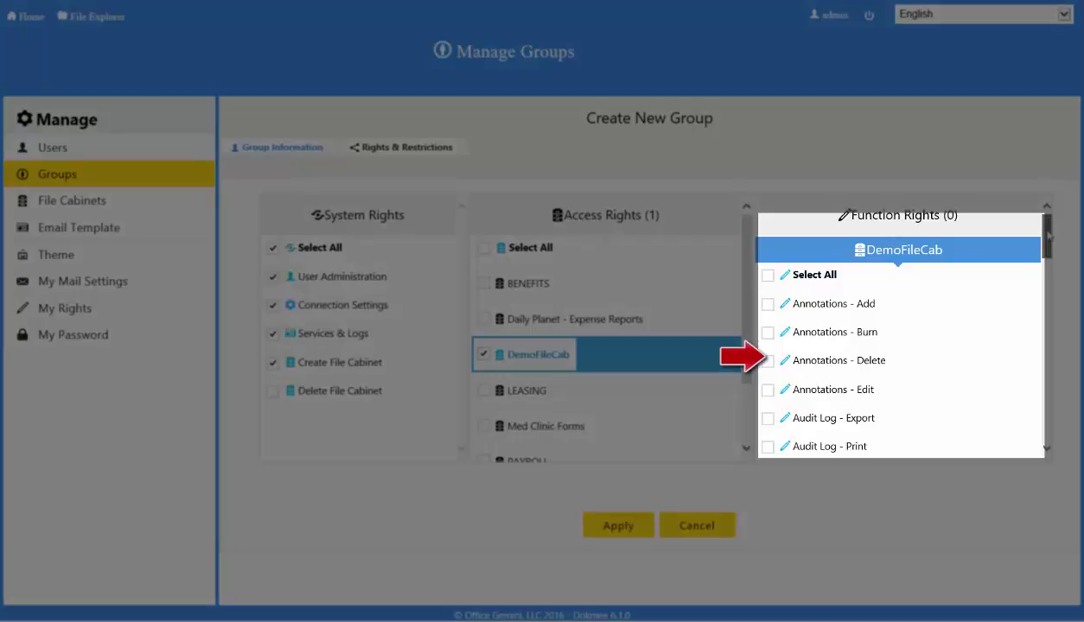
{"action": "left_click_drag", "start_coordinate": [1049, 235], "coordinate": [1019, 320]}
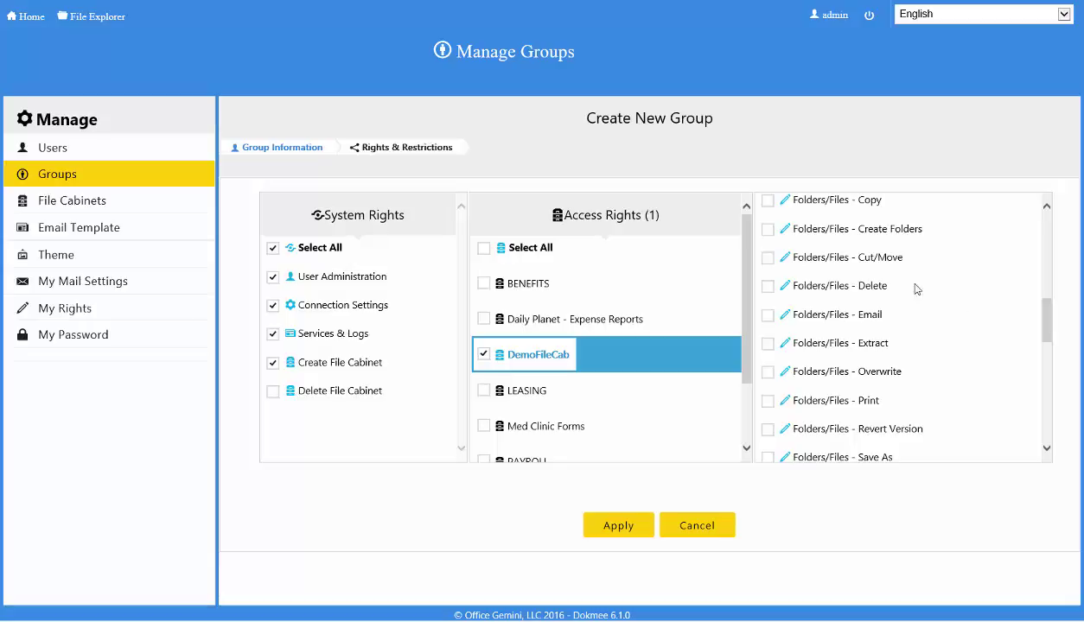
Allow copy, create, cut, email, extract, overwrite, print, Save As and revert for Folders/Files, and save
{"action": "left_click", "coordinate": [769, 202]}
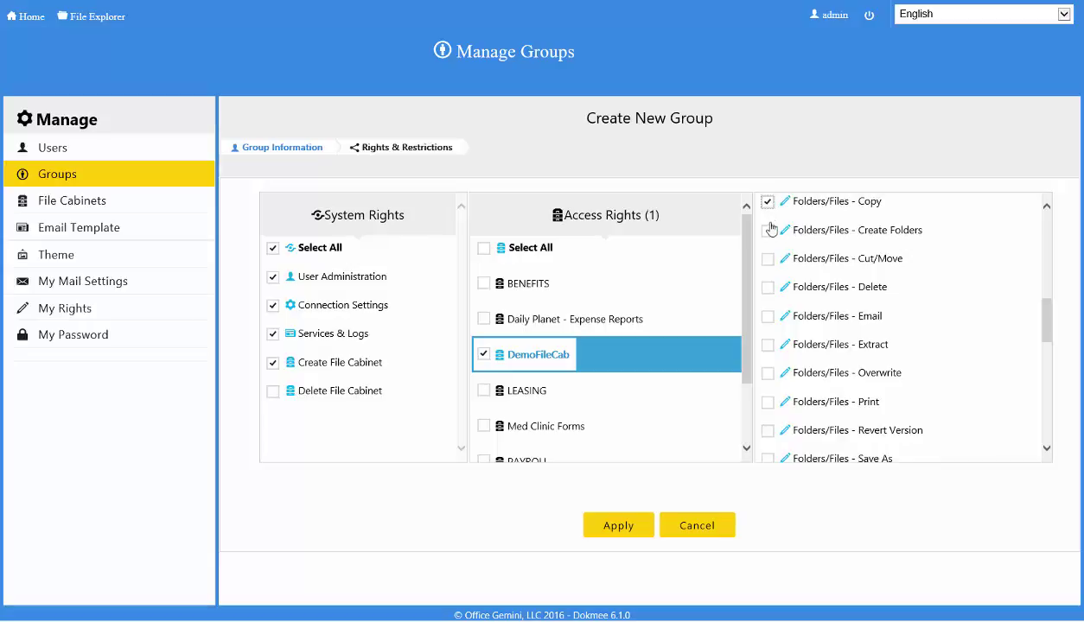
{"action": "left_click", "coordinate": [769, 229]}
{"action": "left_click", "coordinate": [768, 260]}
{"action": "left_click", "coordinate": [768, 317]}
{"action": "left_click", "coordinate": [768, 345]}
{"action": "left_click", "coordinate": [769, 372]}
{"action": "left_click", "coordinate": [768, 401]}
{"action": "left_click", "coordinate": [769, 458]}
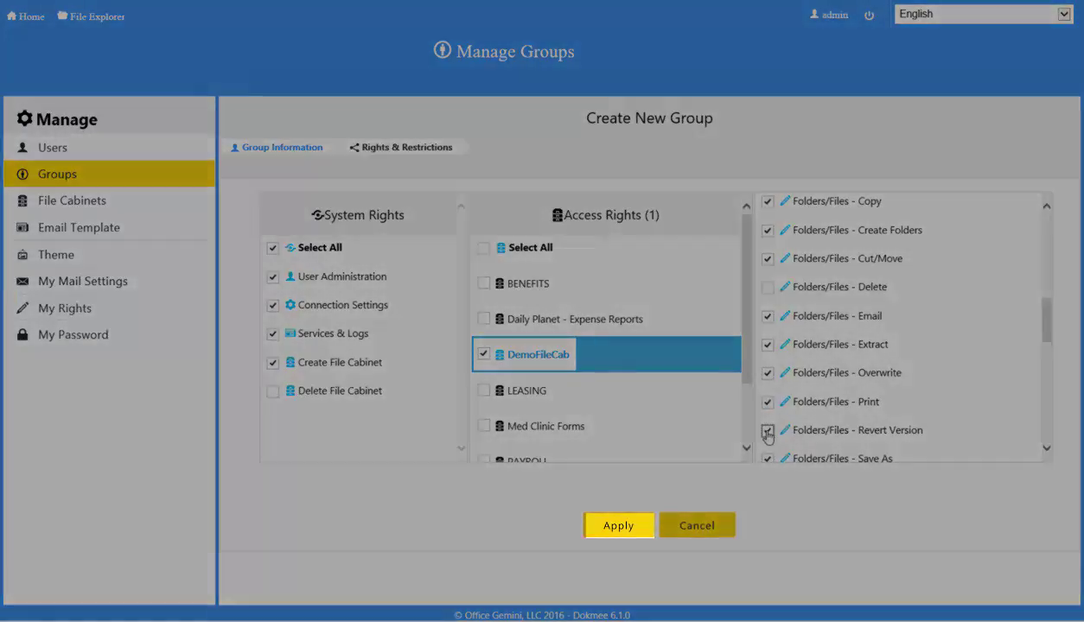
{"action": "left_click", "coordinate": [766, 432]}
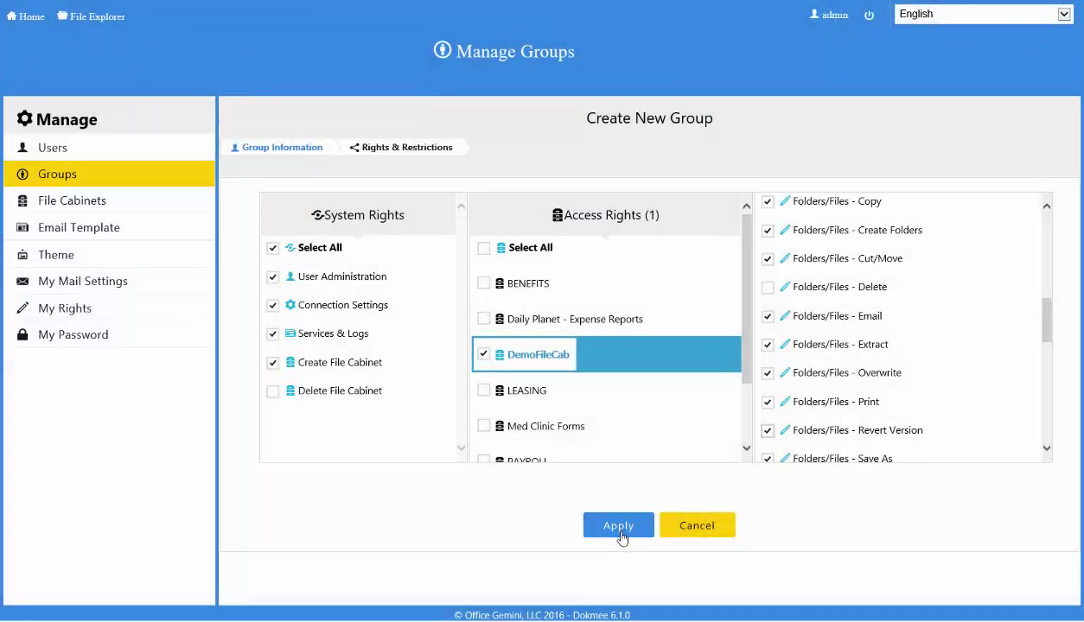
{"action": "left_click", "coordinate": [619, 527]}
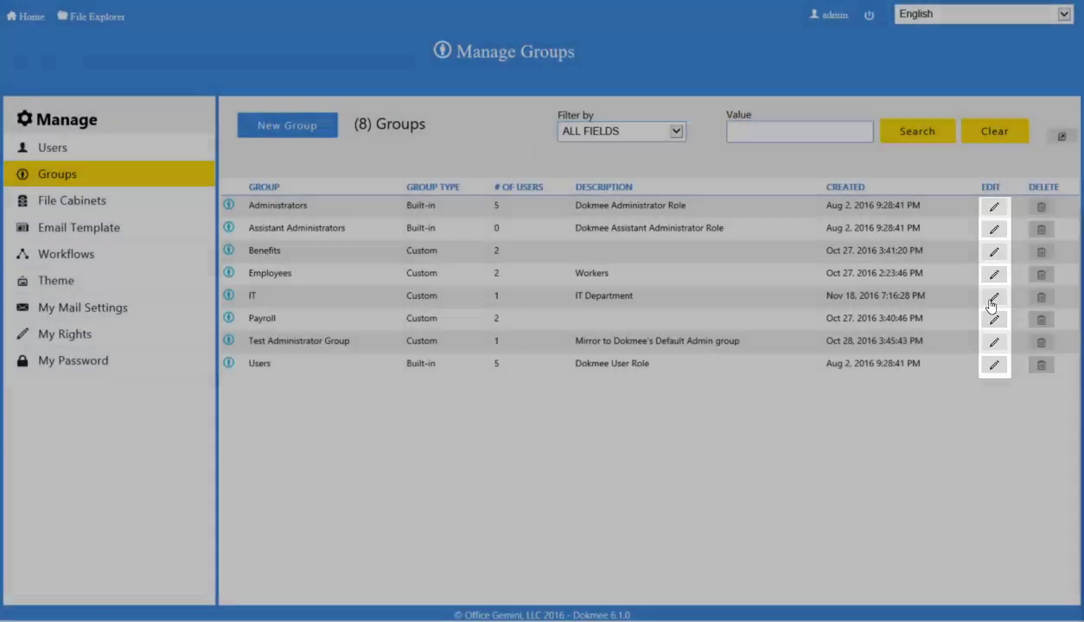
Rename the group to 'IT Management' with description 'IT Department Management', and view its rights
{"action": "left_click", "coordinate": [993, 299]}
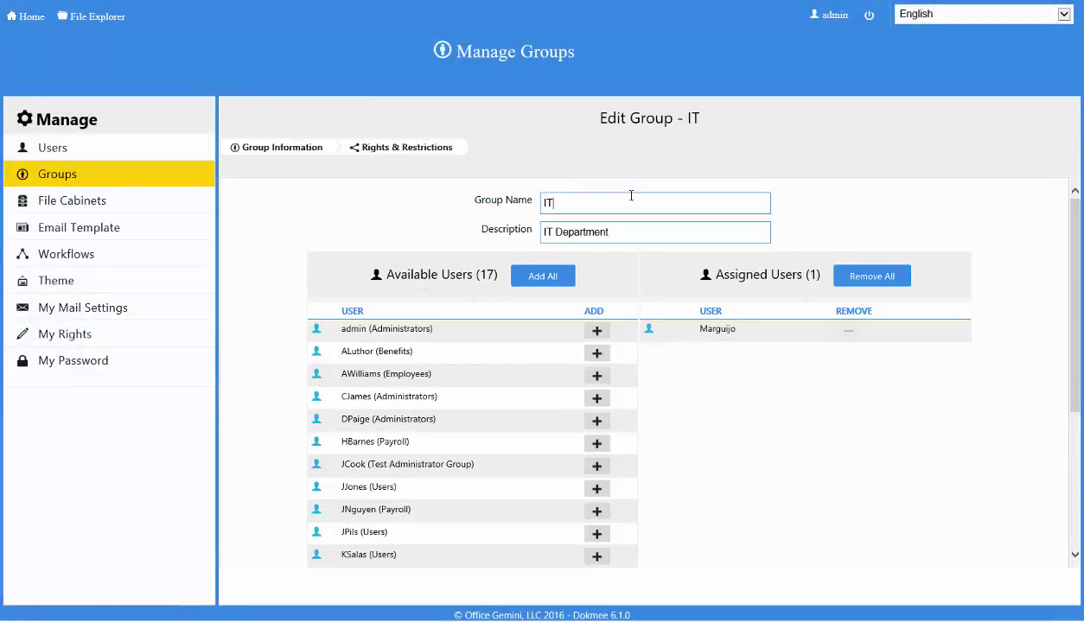
{"action": "type", "text": "Management"}
{"action": "key", "text": "Tab"}
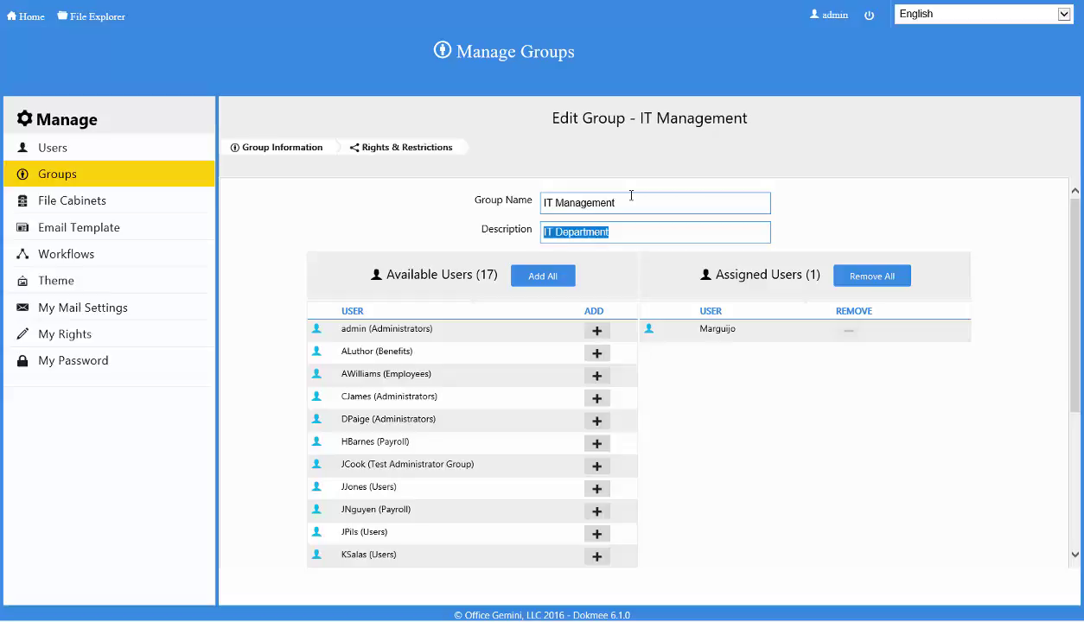
{"action": "key", "text": "End"}
{"action": "type", "text": "agement"}
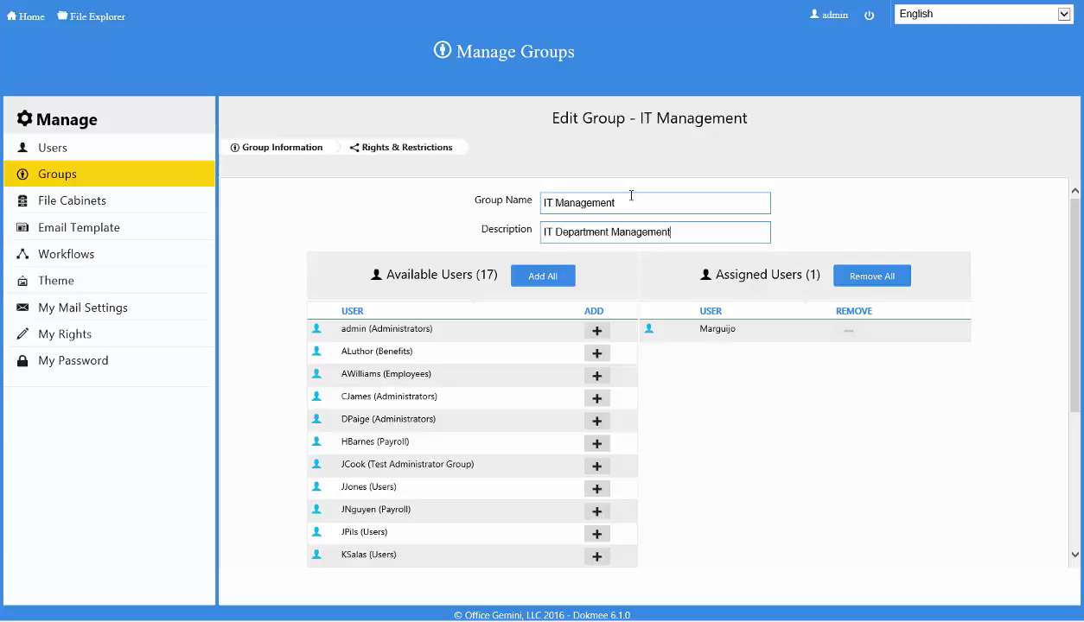
{"action": "left_click", "coordinate": [414, 154]}
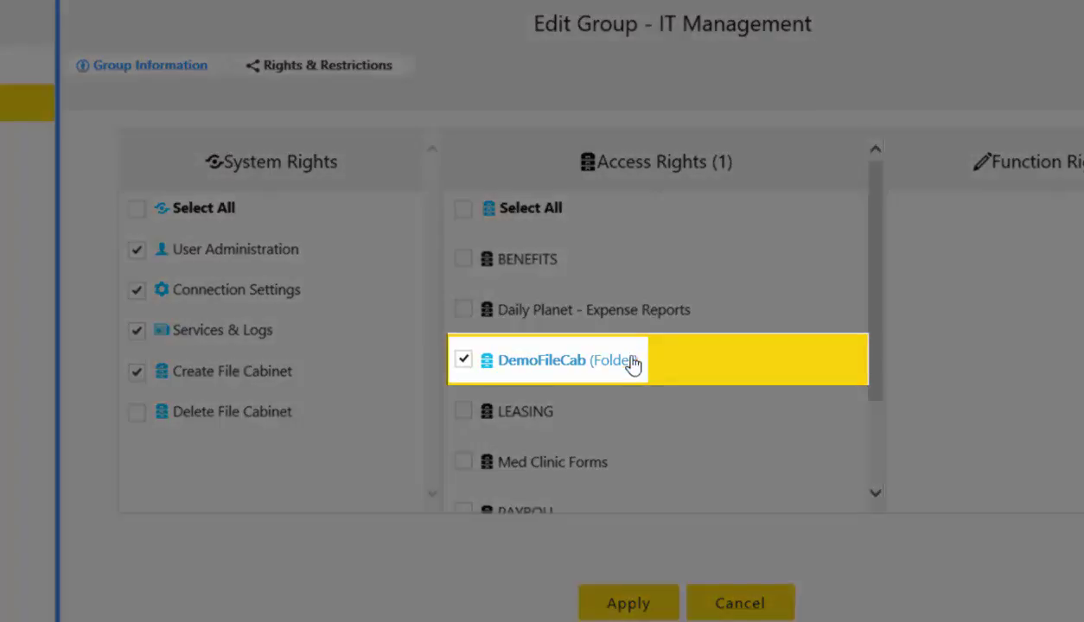
Exclude ActiveImportExampleTargetFolder and Sample Sub Folder 2 from the group's DemoFileCab access
{"action": "double_click", "coordinate": [617, 369]}
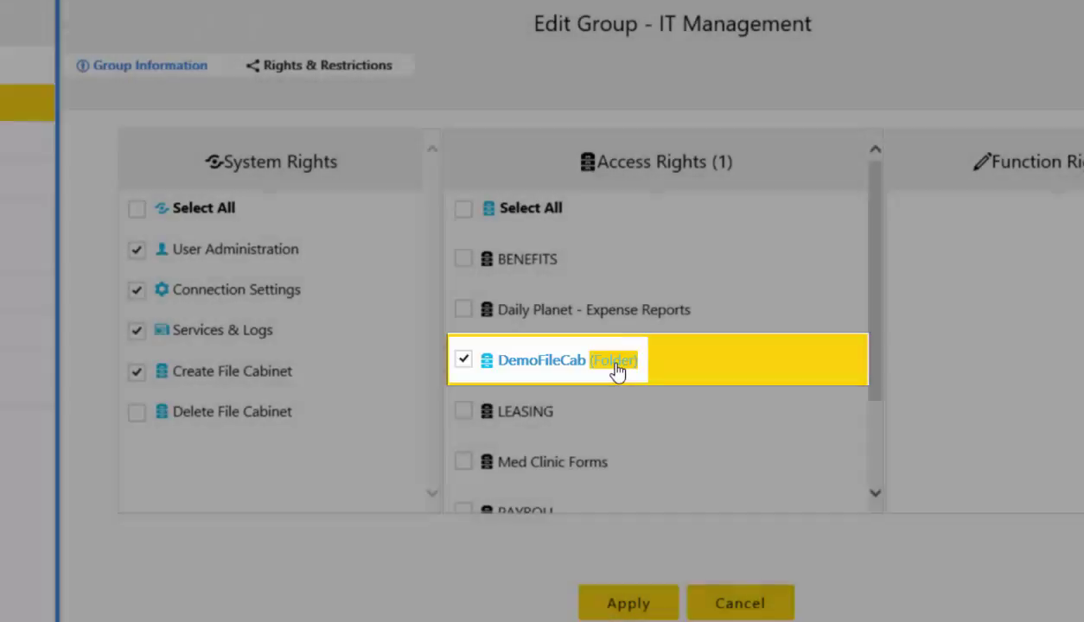
{"action": "left_click", "coordinate": [616, 370]}
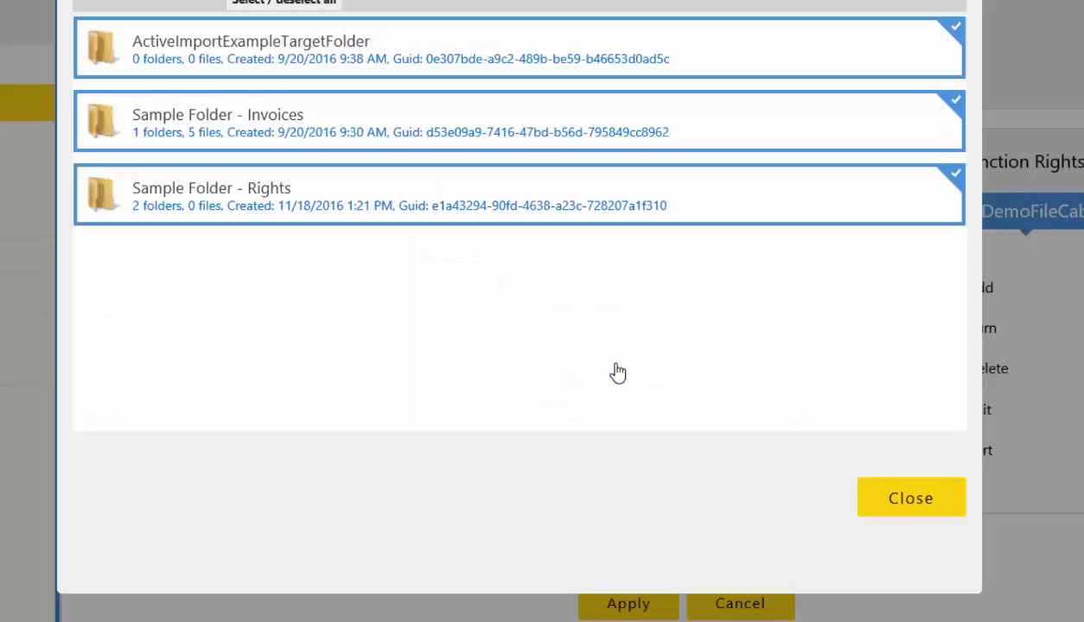
{"action": "left_click", "coordinate": [477, 56]}
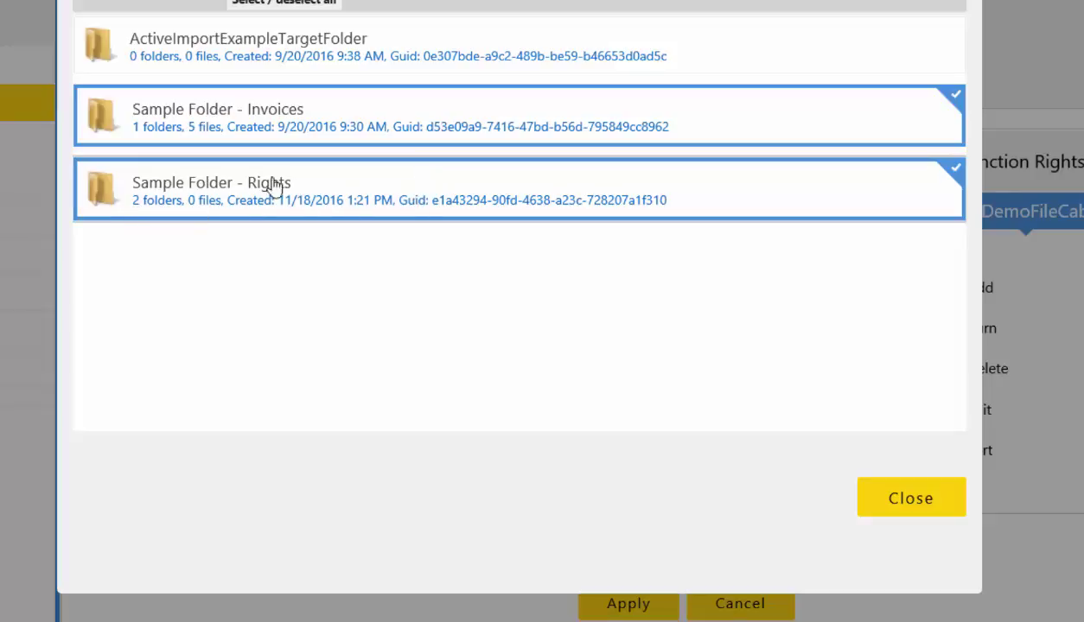
{"action": "double_click", "coordinate": [364, 187]}
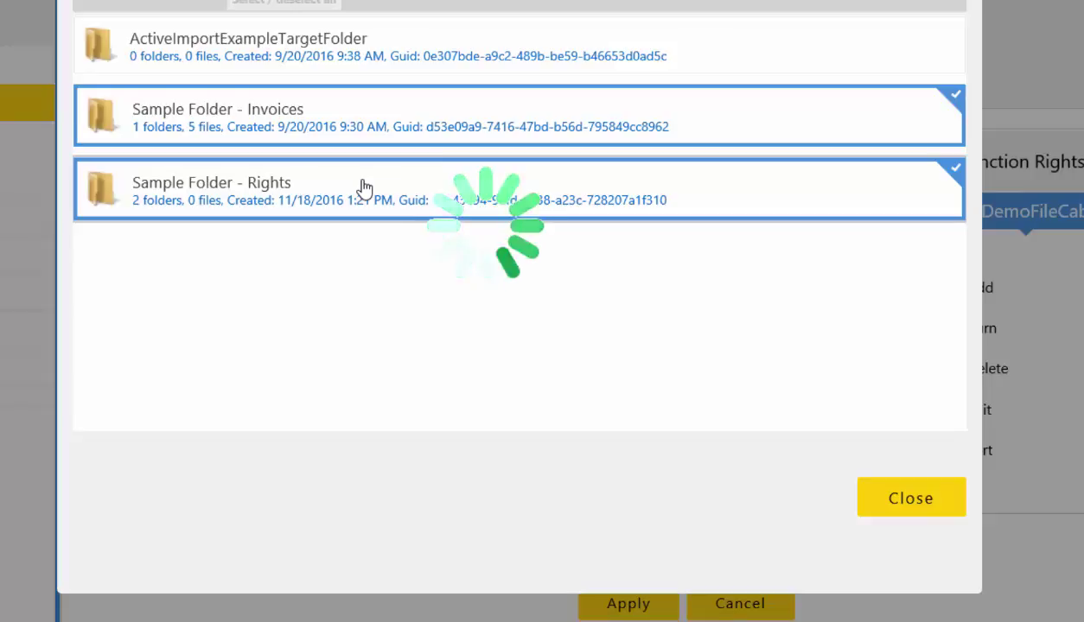
{"action": "left_click", "coordinate": [401, 140]}
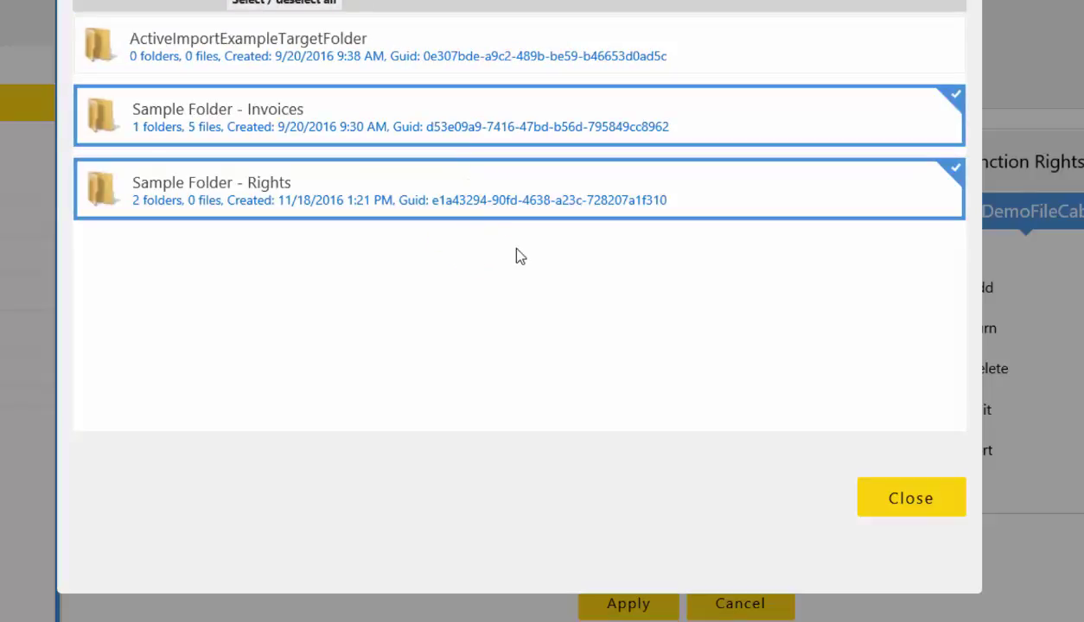
{"action": "left_click", "coordinate": [869, 510]}
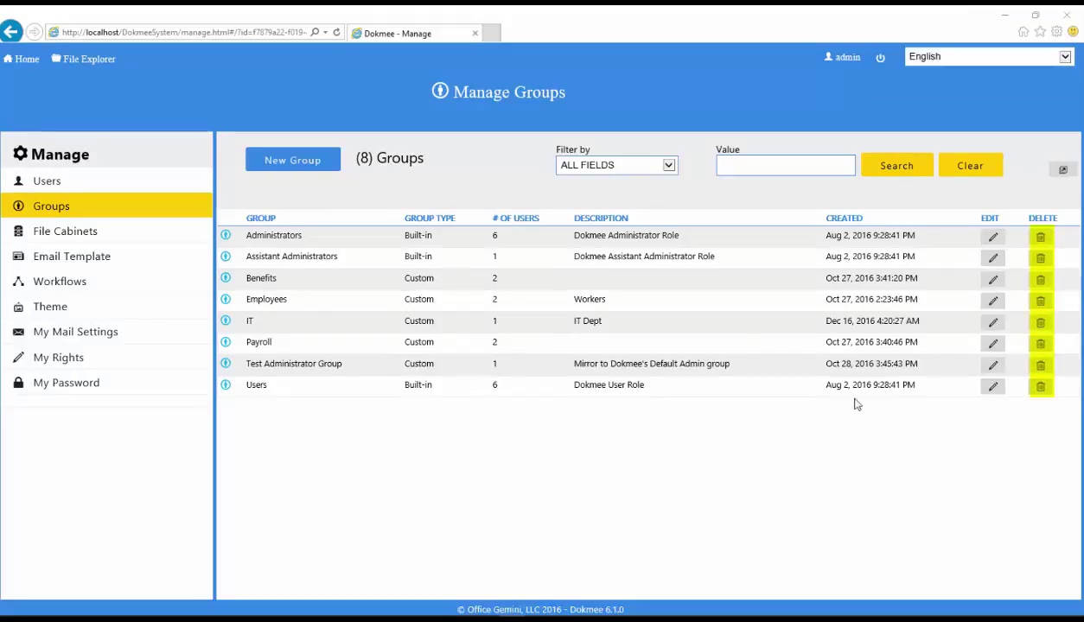
Delete the IT group and confirm with Yes
{"action": "left_click", "coordinate": [1038, 325]}
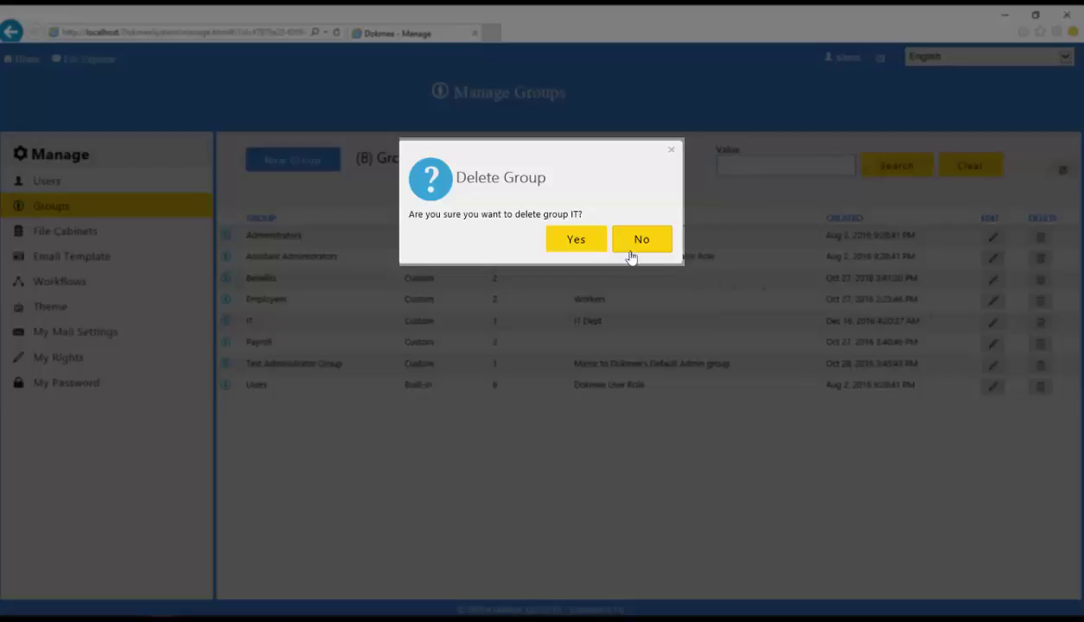
{"action": "left_click", "coordinate": [577, 243]}
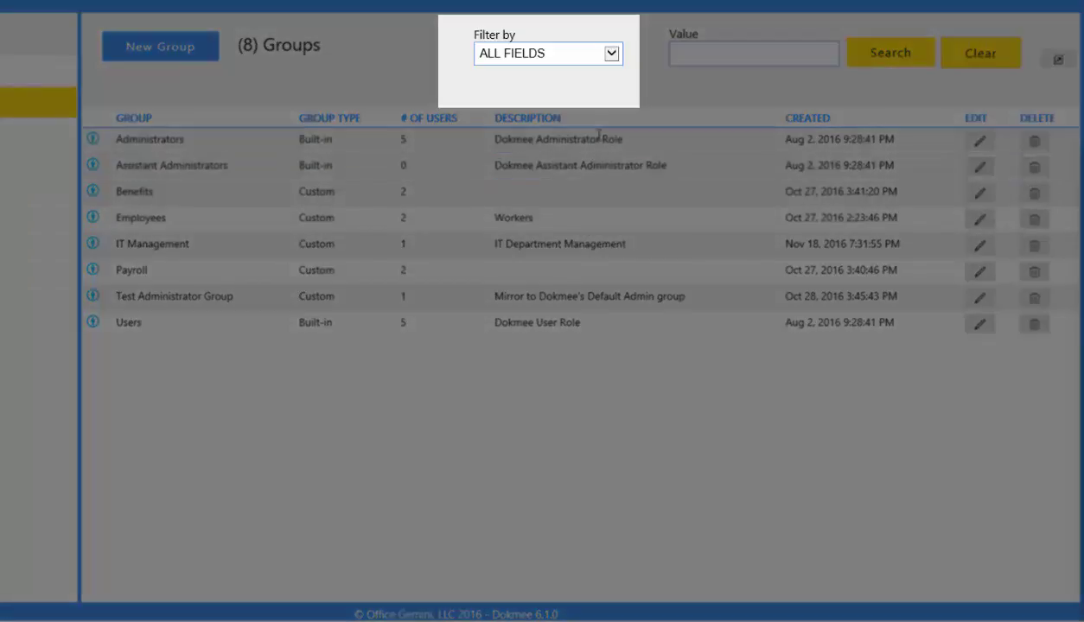
{"action": "left_click", "coordinate": [612, 58]}
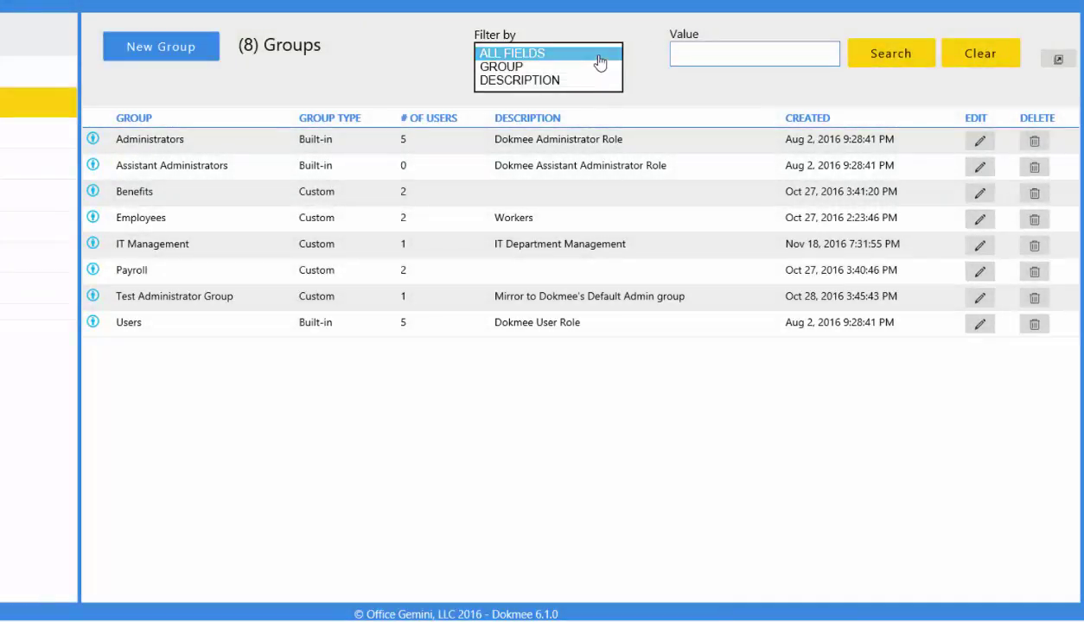
{"action": "left_click", "coordinate": [600, 53]}
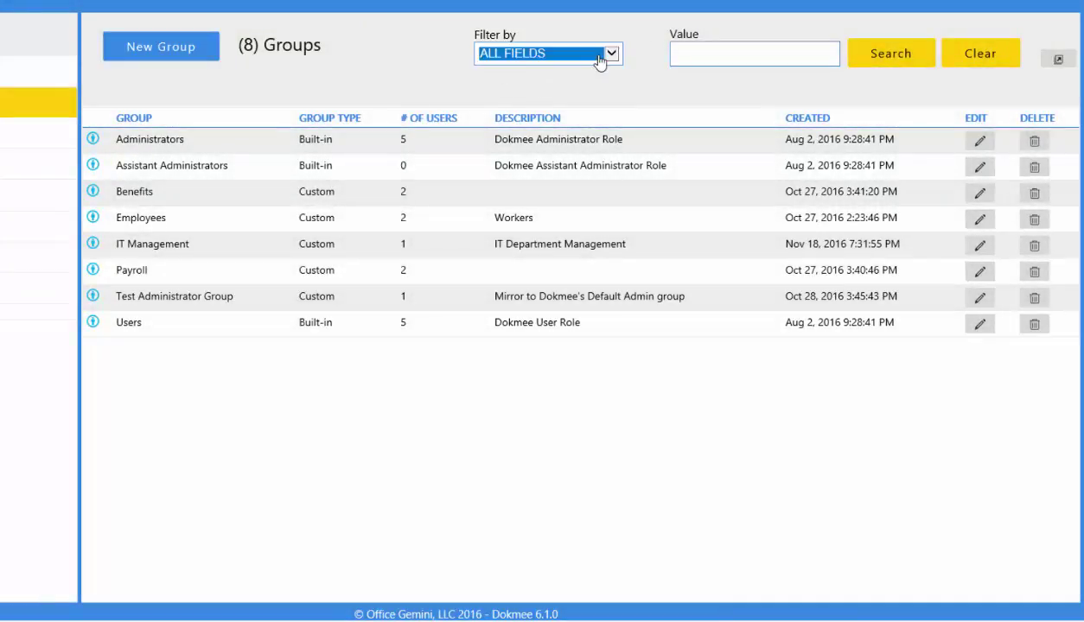
{"action": "left_click", "coordinate": [695, 53]}
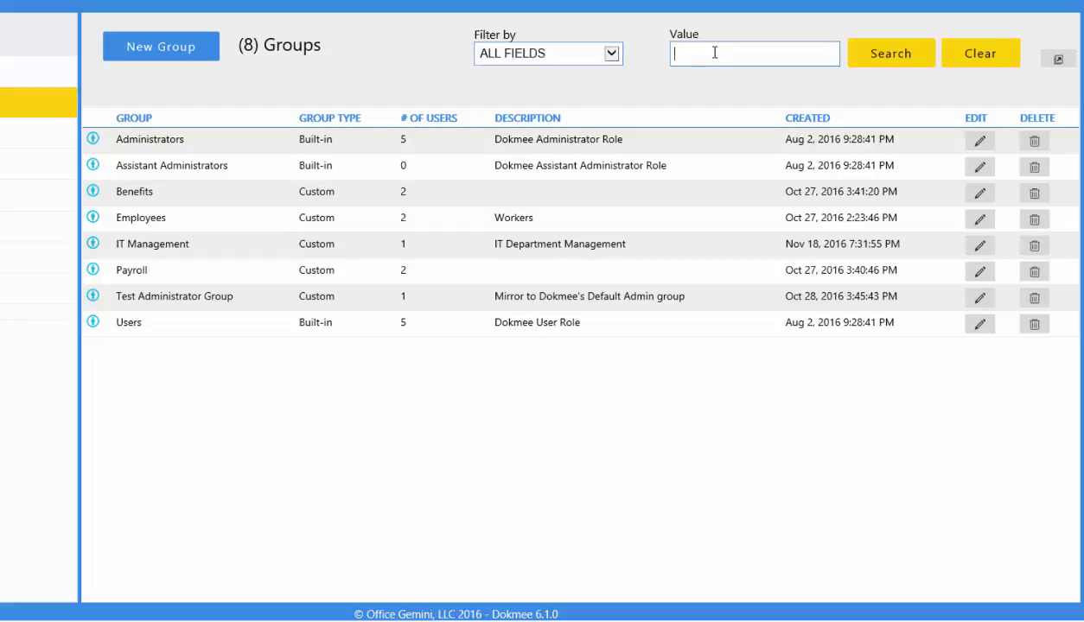
{"action": "type", "text": "Admin"}
{"action": "left_click", "coordinate": [876, 54]}
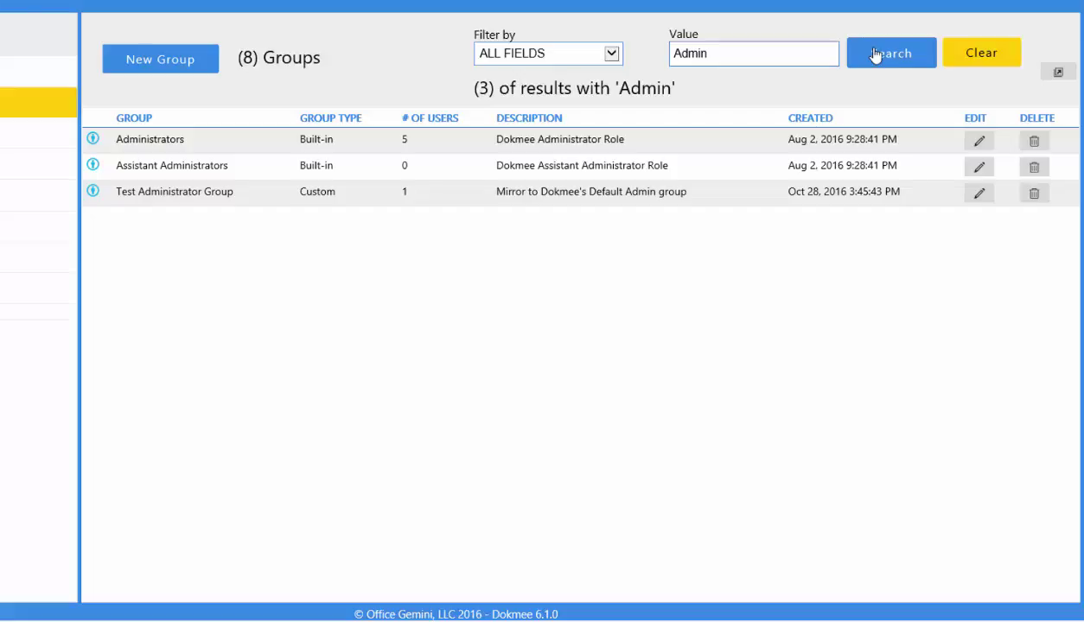
{"action": "left_click", "coordinate": [982, 53]}
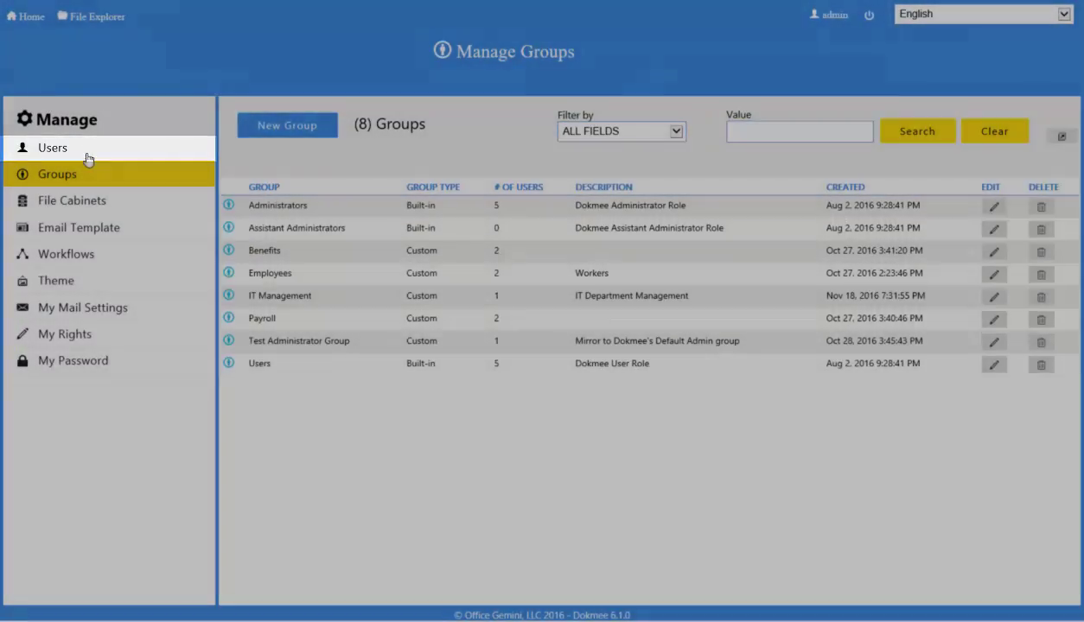
Switch to Users in the Manage sidebar to list all 18 users
{"action": "left_click", "coordinate": [87, 160]}
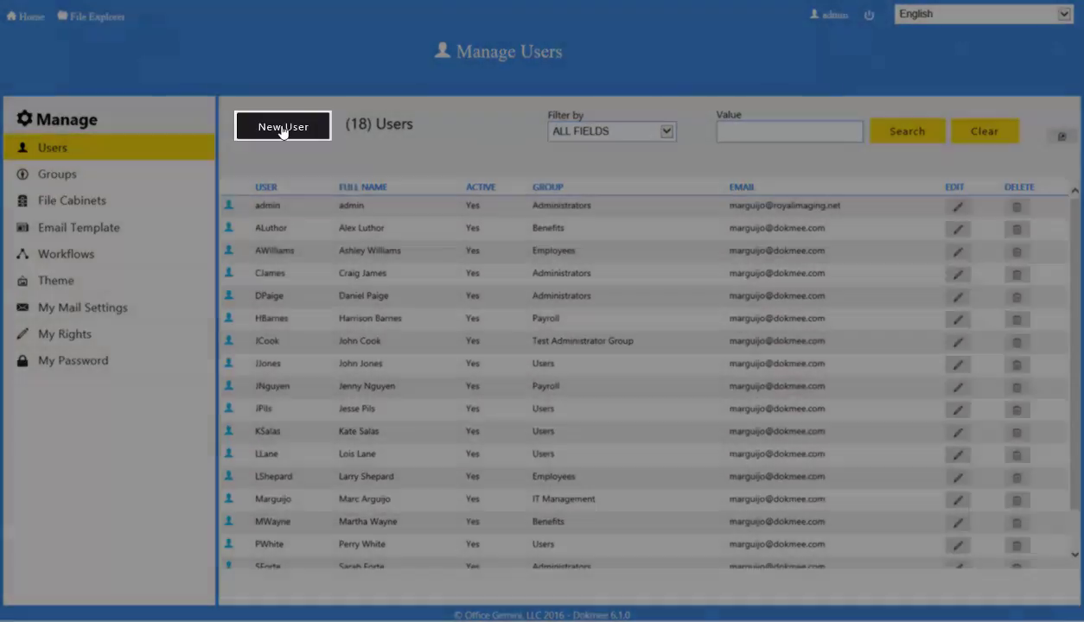
Create a new user with username, full name and e-mail in the IT Management group
{"action": "left_click", "coordinate": [283, 127]}
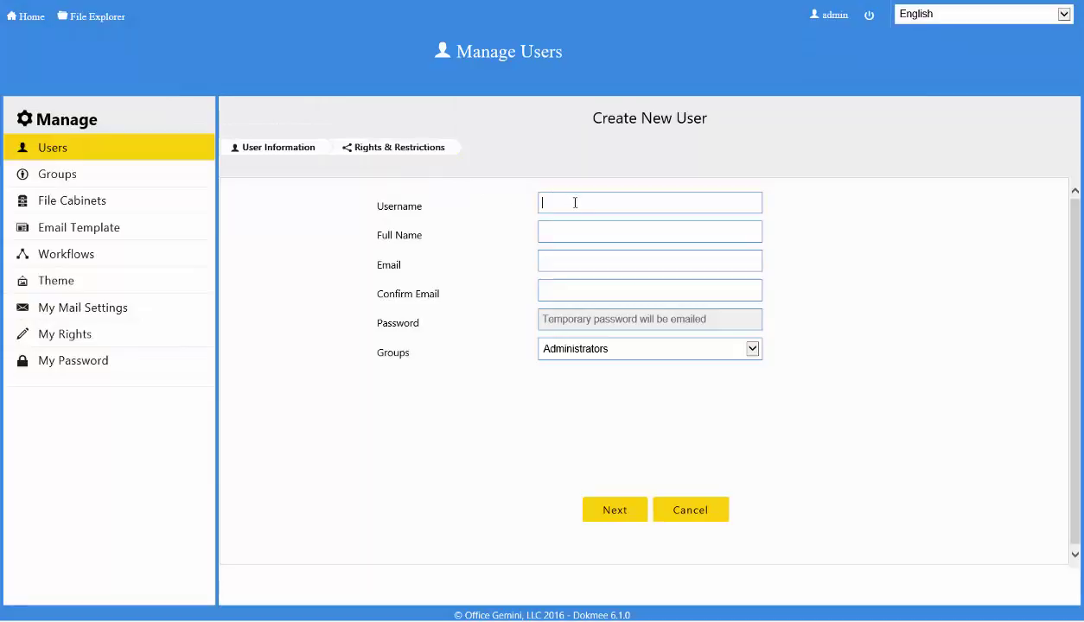
{"action": "key", "text": "Tab"}
{"action": "key", "text": "Tab"}
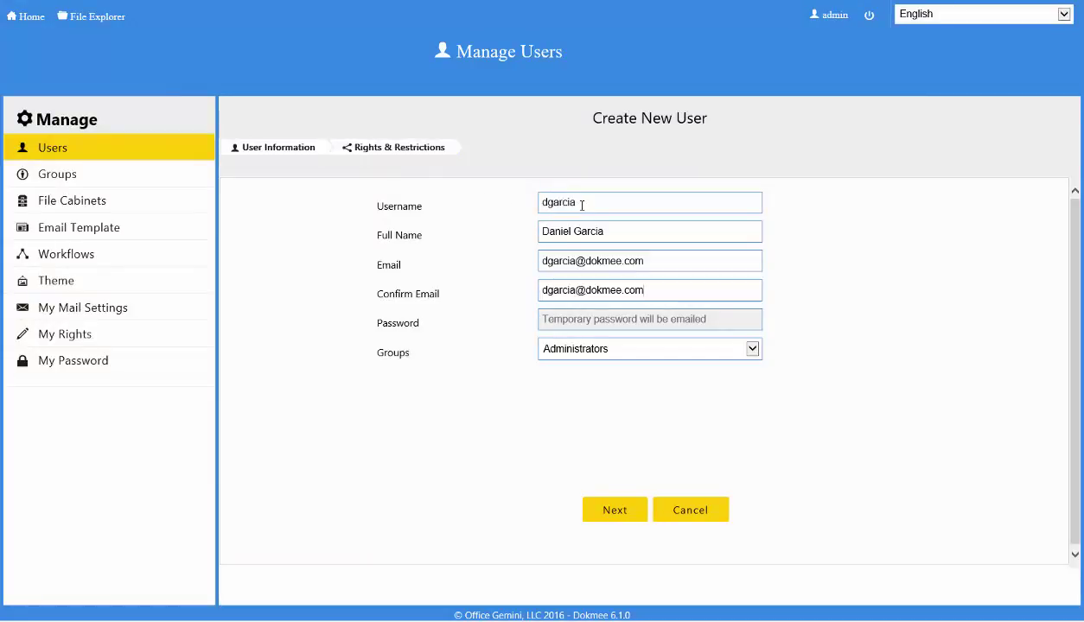
{"action": "left_click", "coordinate": [741, 353]}
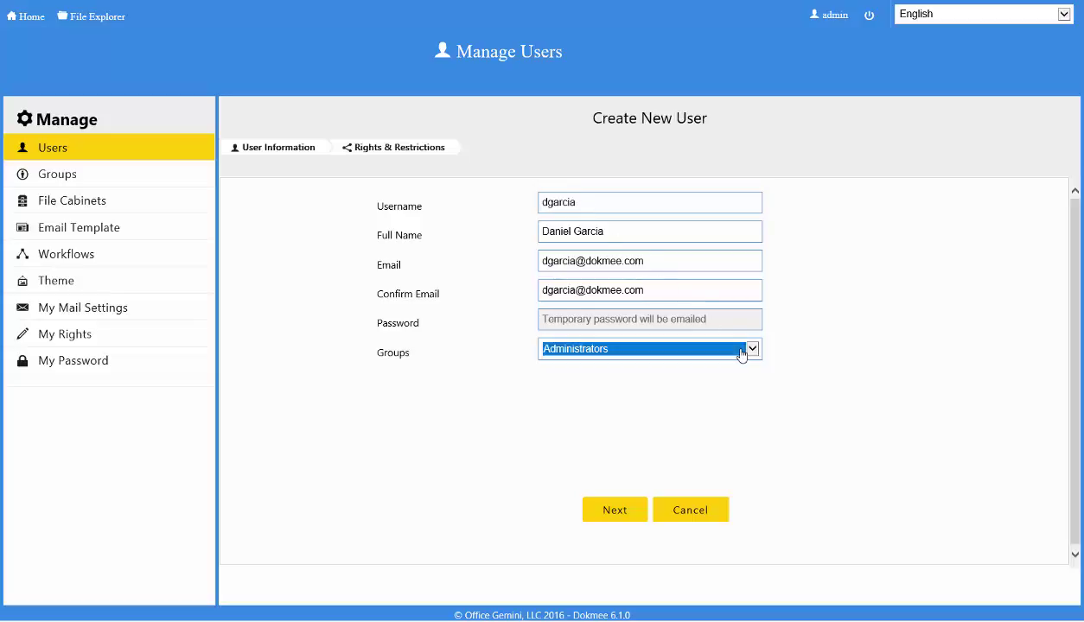
{"action": "left_click", "coordinate": [741, 353]}
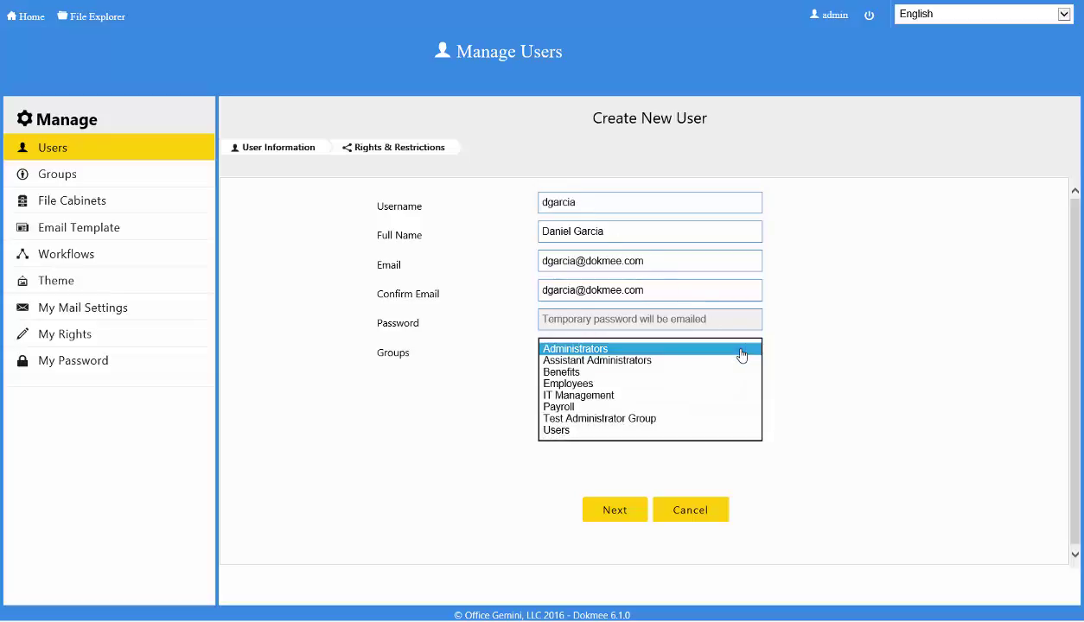
{"action": "left_click", "coordinate": [620, 403]}
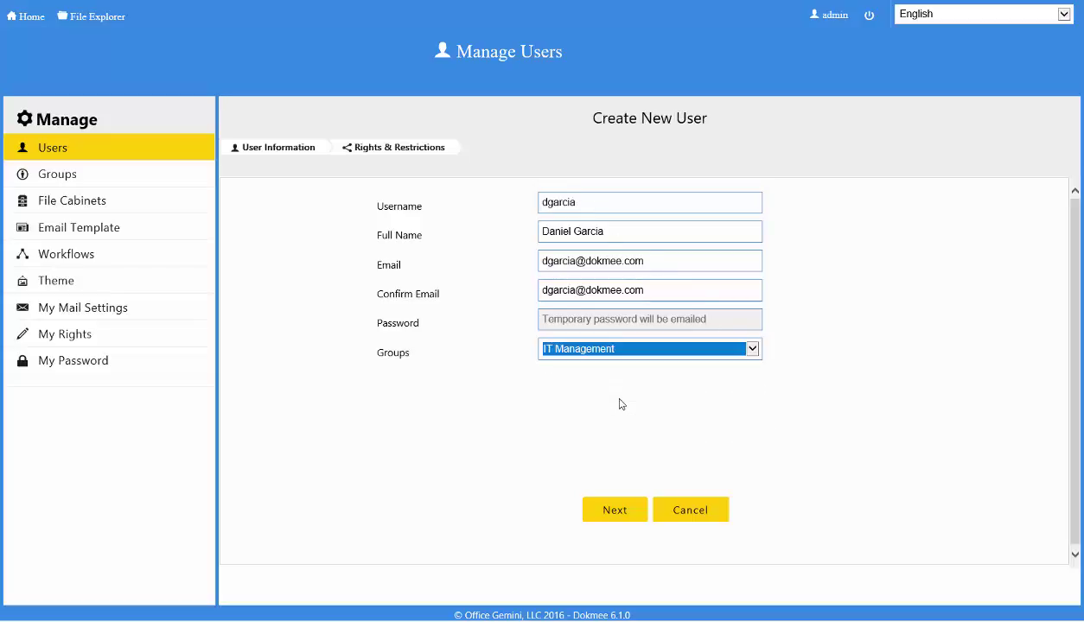
{"action": "left_click", "coordinate": [614, 512]}
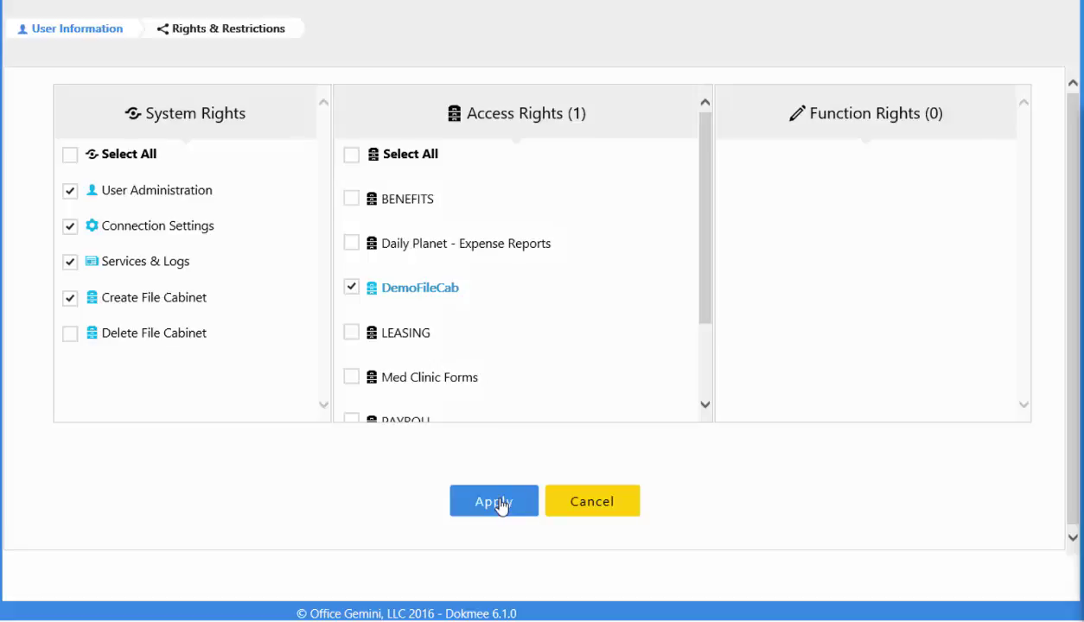
Grant all DemoFileCab function rights, replace Services & Logs with Delete File Cabinet, and apply
{"action": "left_click", "coordinate": [515, 300]}
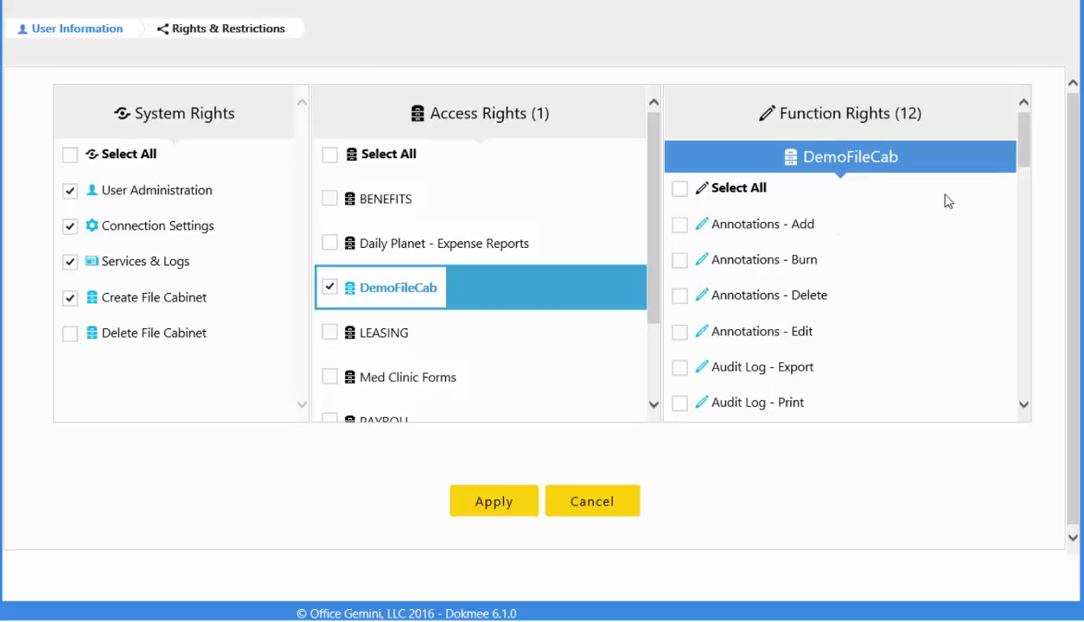
{"action": "left_click", "coordinate": [679, 226]}
{"action": "left_click", "coordinate": [679, 192]}
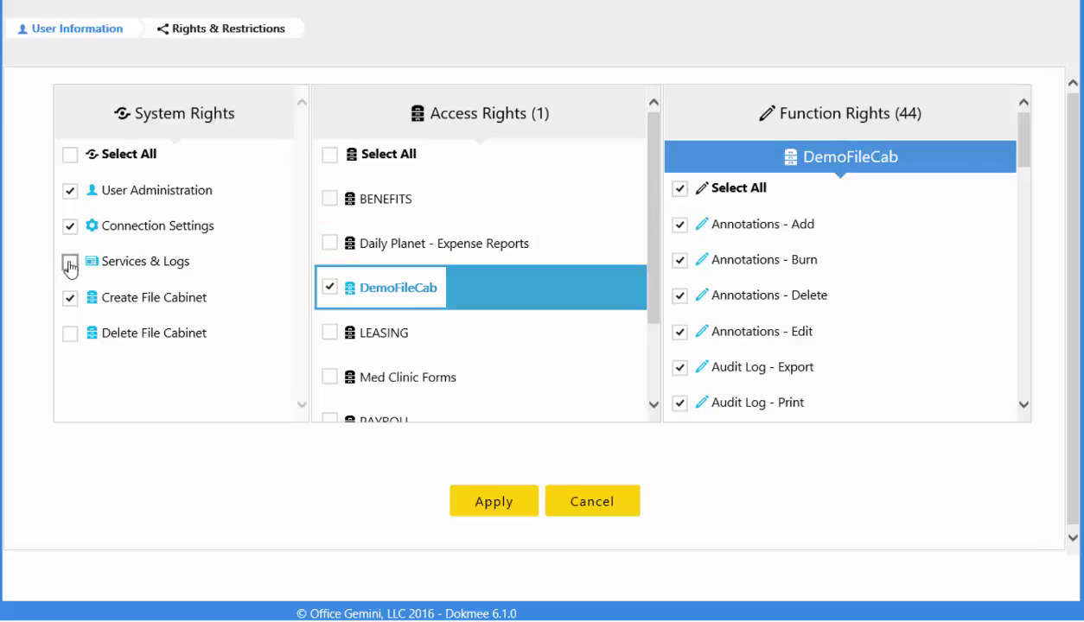
{"action": "left_click", "coordinate": [69, 263]}
{"action": "left_click", "coordinate": [71, 335]}
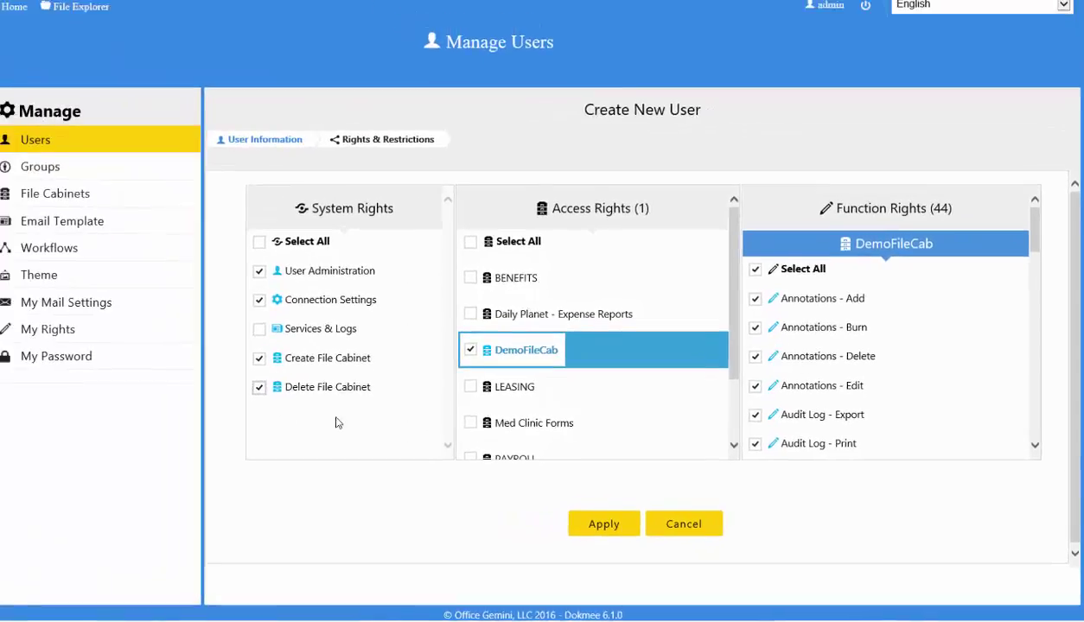
{"action": "left_click", "coordinate": [609, 526]}
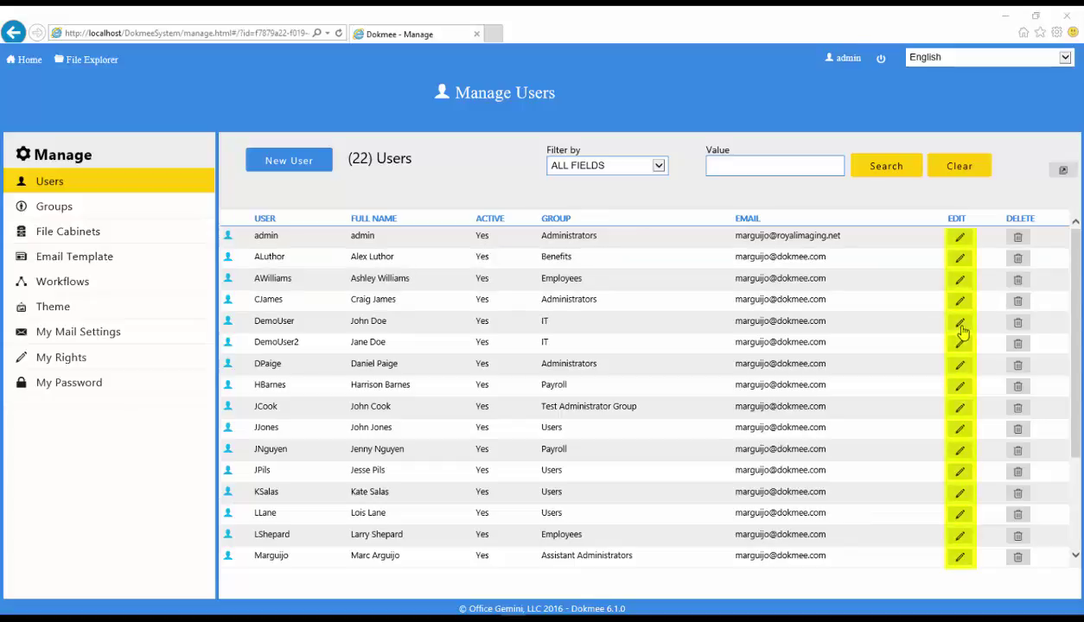
Edit the DemoUser account and reset its password
{"action": "left_click", "coordinate": [960, 327]}
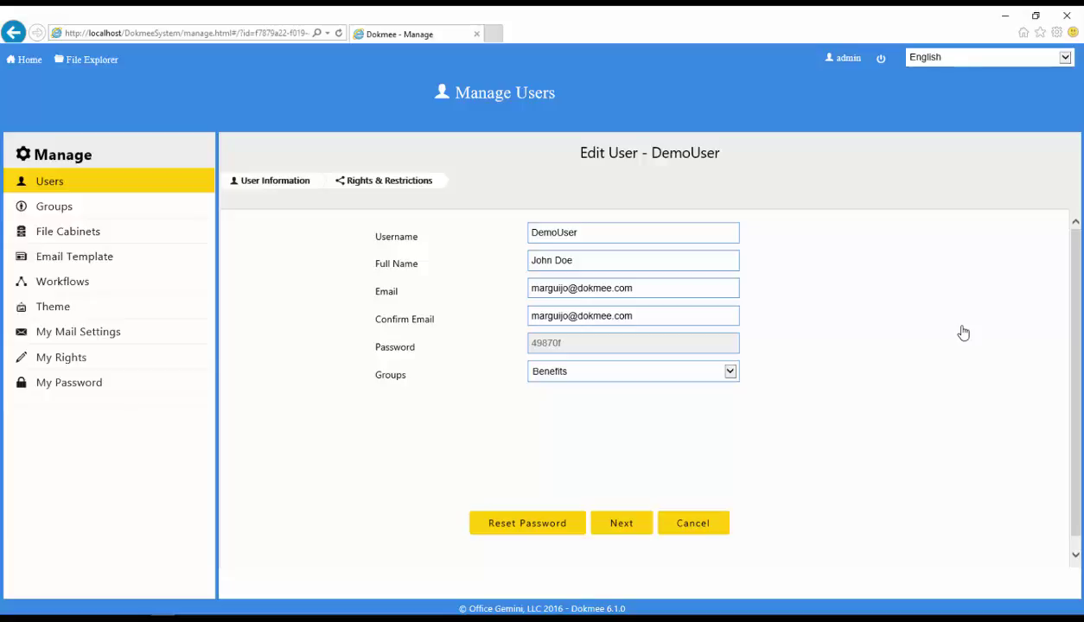
{"action": "left_click", "coordinate": [530, 526]}
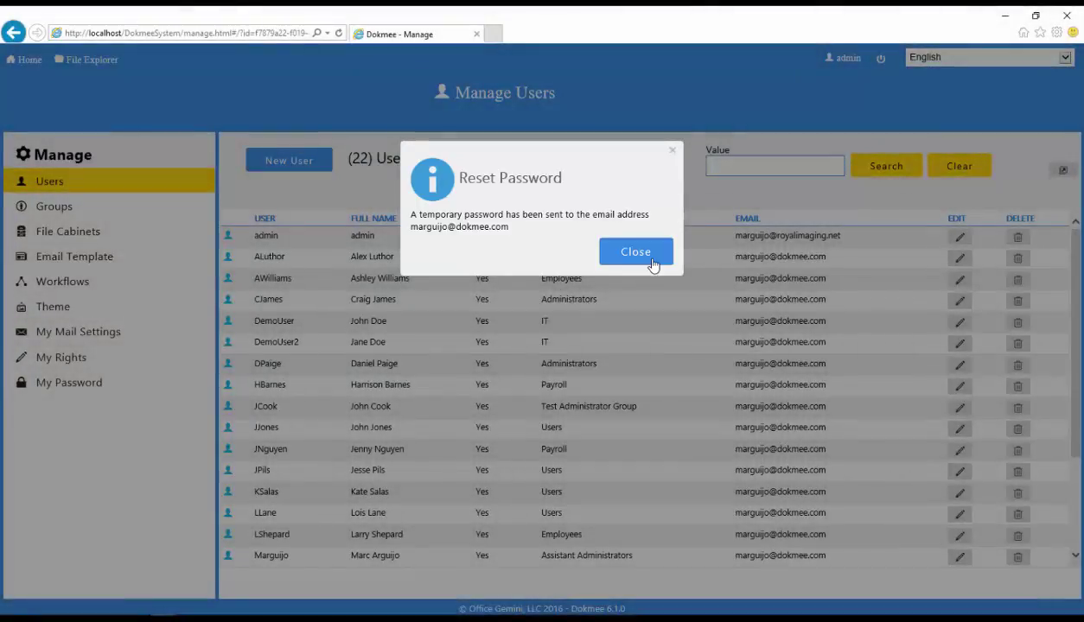
Dismiss the password reset notice and go to the demo user's Rights & Restrictions
{"action": "left_click", "coordinate": [650, 258]}
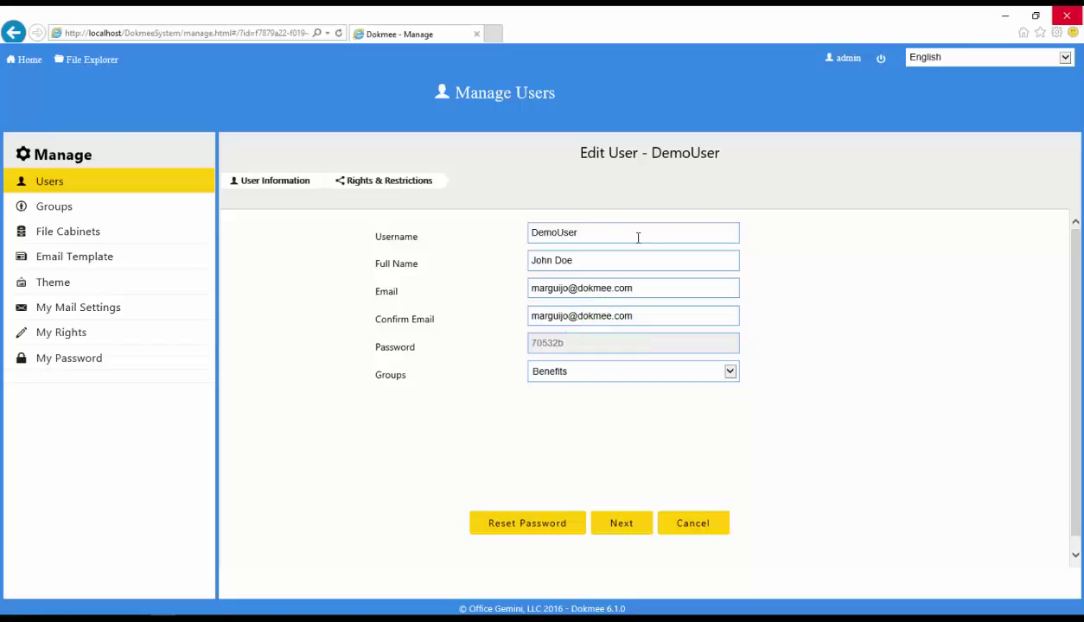
{"action": "left_click", "coordinate": [378, 183]}
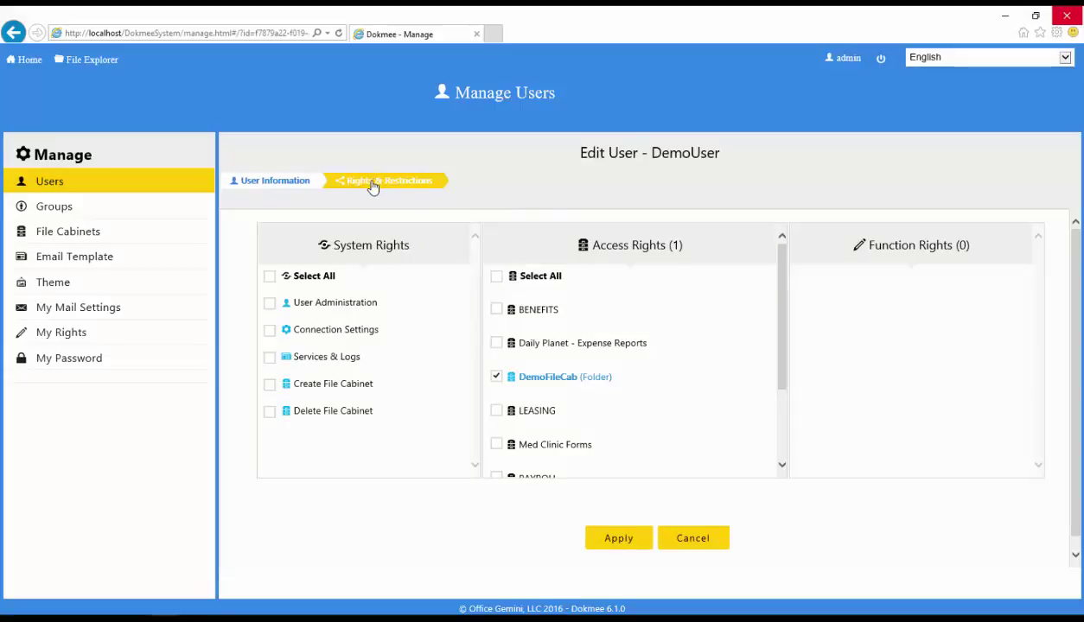
Grant Create File Cabinet, Services & Logs, and all DemoFileCab functions except Annotations - Edit
{"action": "left_click", "coordinate": [270, 385]}
{"action": "left_click", "coordinate": [270, 357]}
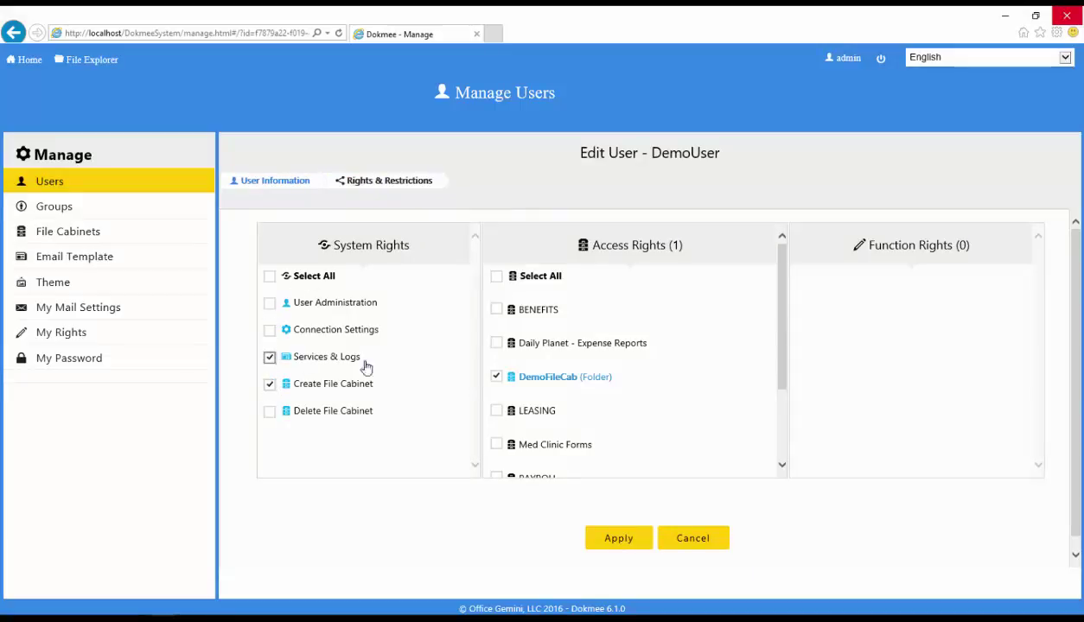
{"action": "left_click", "coordinate": [553, 378]}
{"action": "left_click", "coordinate": [760, 303]}
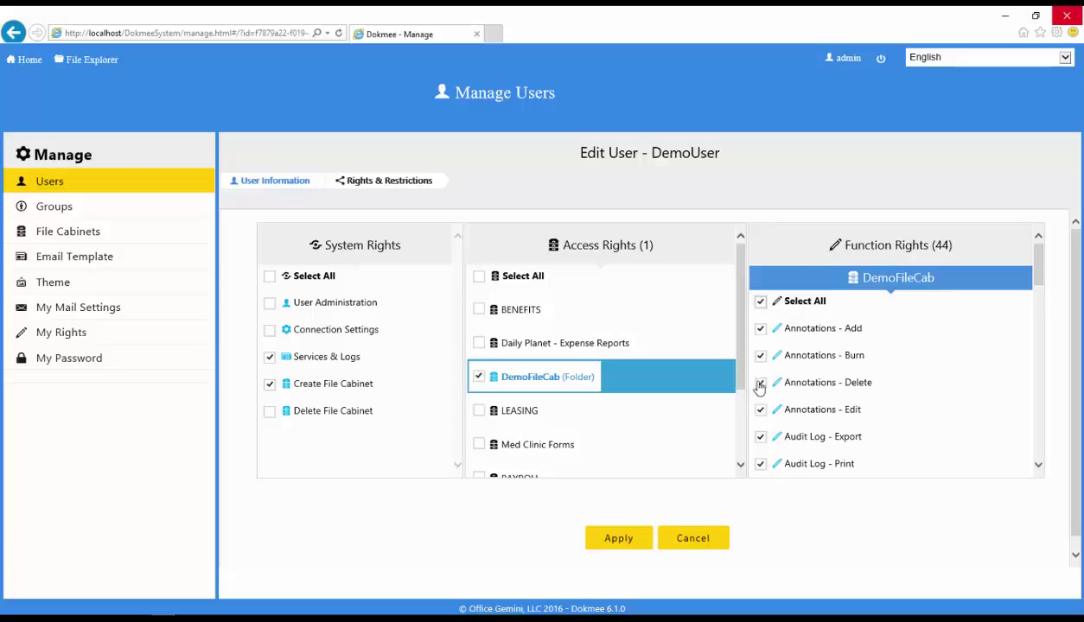
{"action": "left_click", "coordinate": [760, 412]}
{"action": "left_click", "coordinate": [619, 537]}
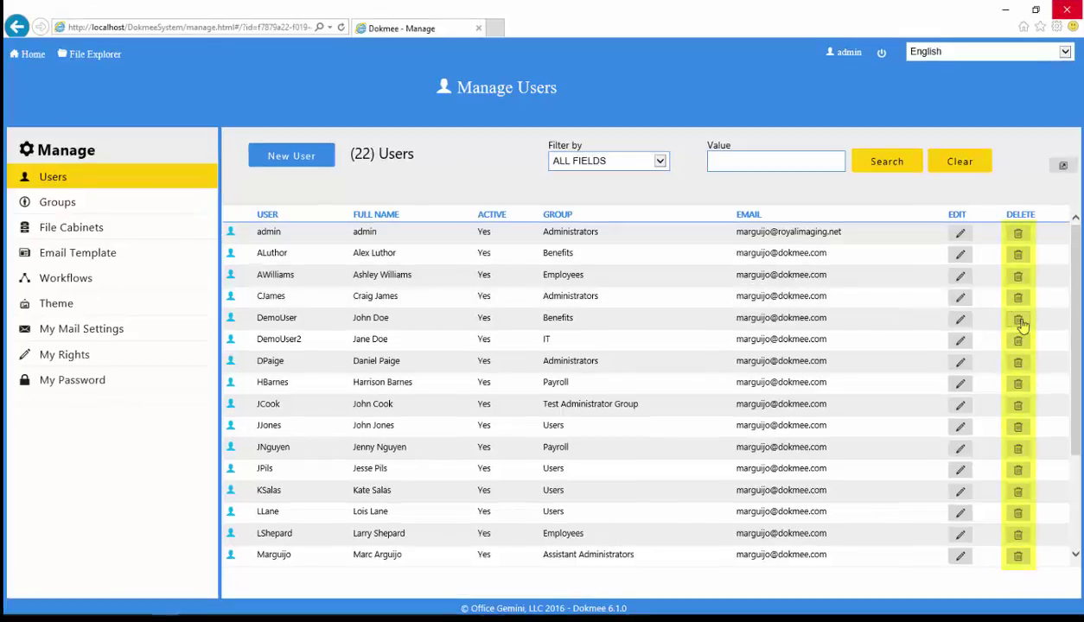
Delete the DemoUser account, confirming with Yes
{"action": "left_click", "coordinate": [1019, 321]}
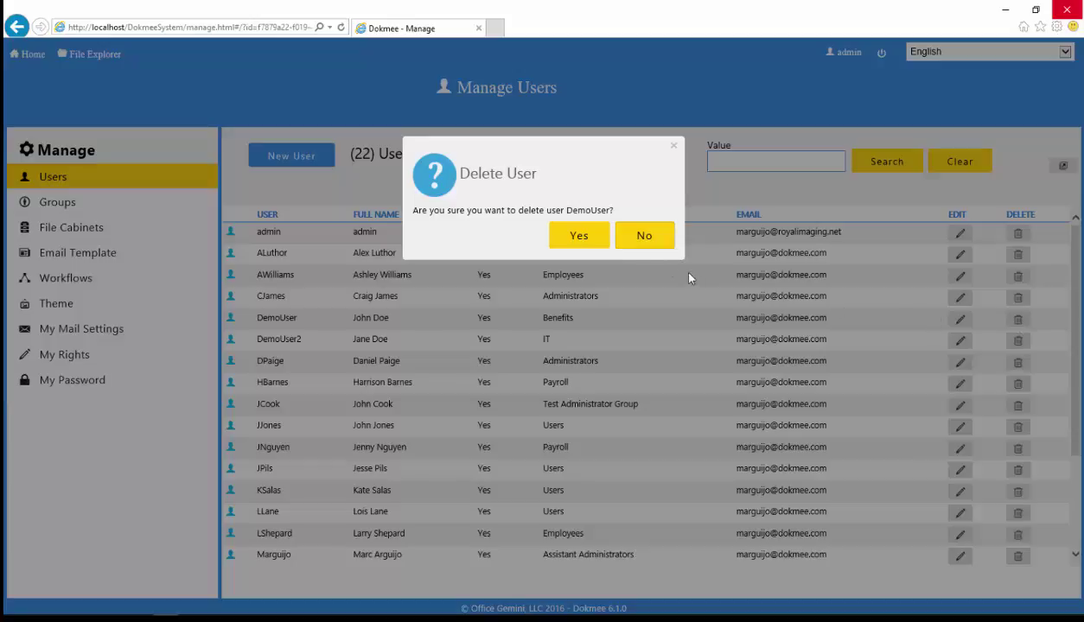
{"action": "left_click", "coordinate": [576, 237]}
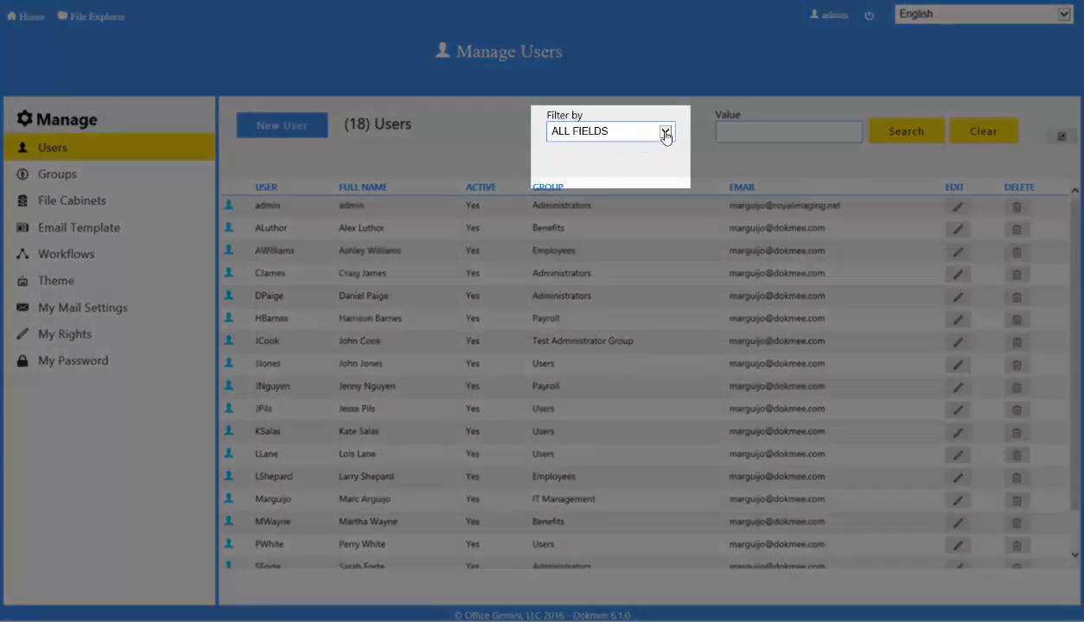
{"action": "left_click", "coordinate": [665, 133]}
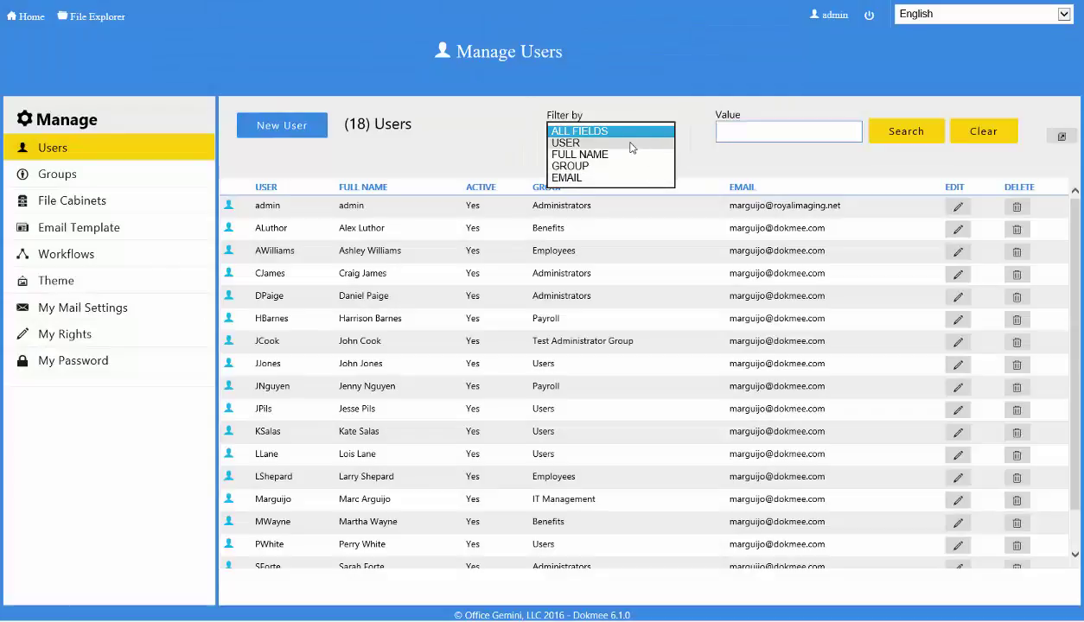
{"action": "left_click", "coordinate": [618, 131]}
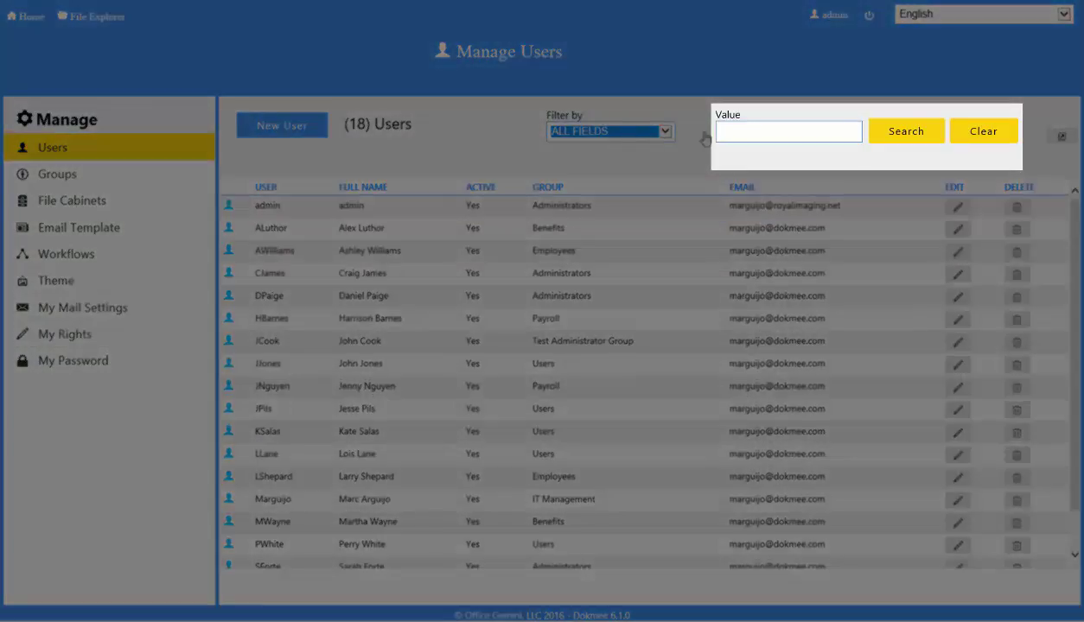
{"action": "left_click", "coordinate": [725, 132]}
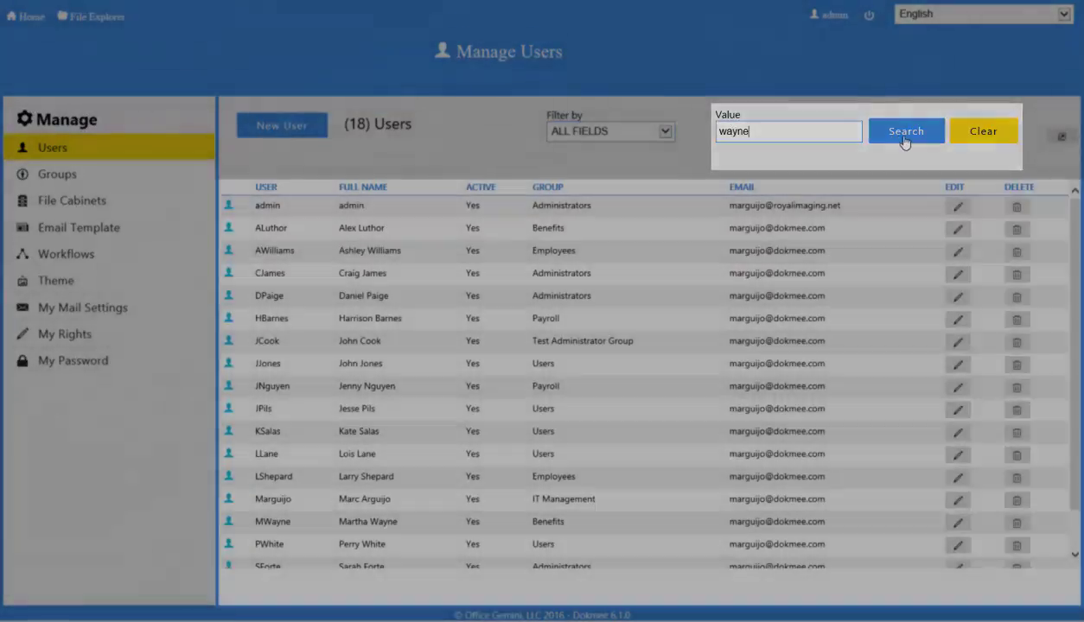
{"action": "left_click", "coordinate": [905, 137]}
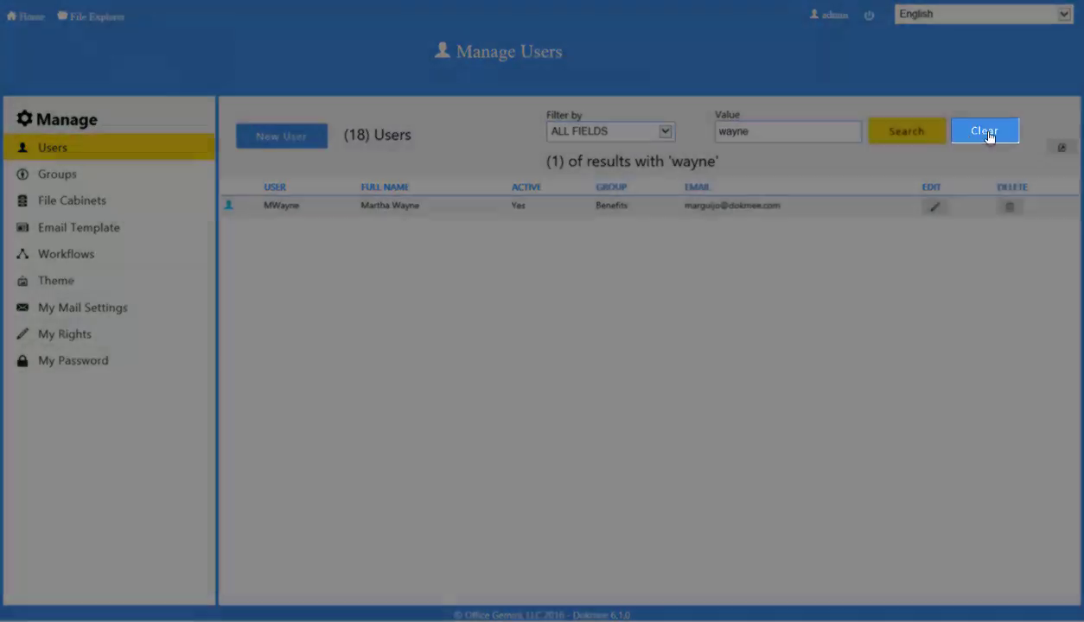
{"action": "left_click", "coordinate": [985, 131]}
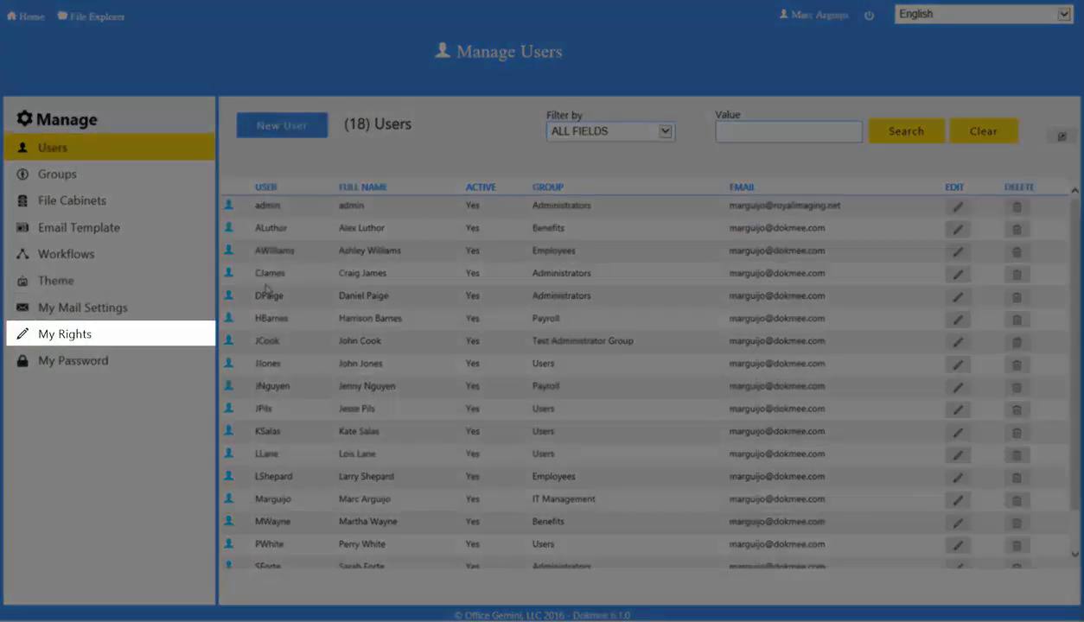
Open My Rights and view the LEASING and PAYROLL cabinets' function rights
{"action": "left_click", "coordinate": [93, 345]}
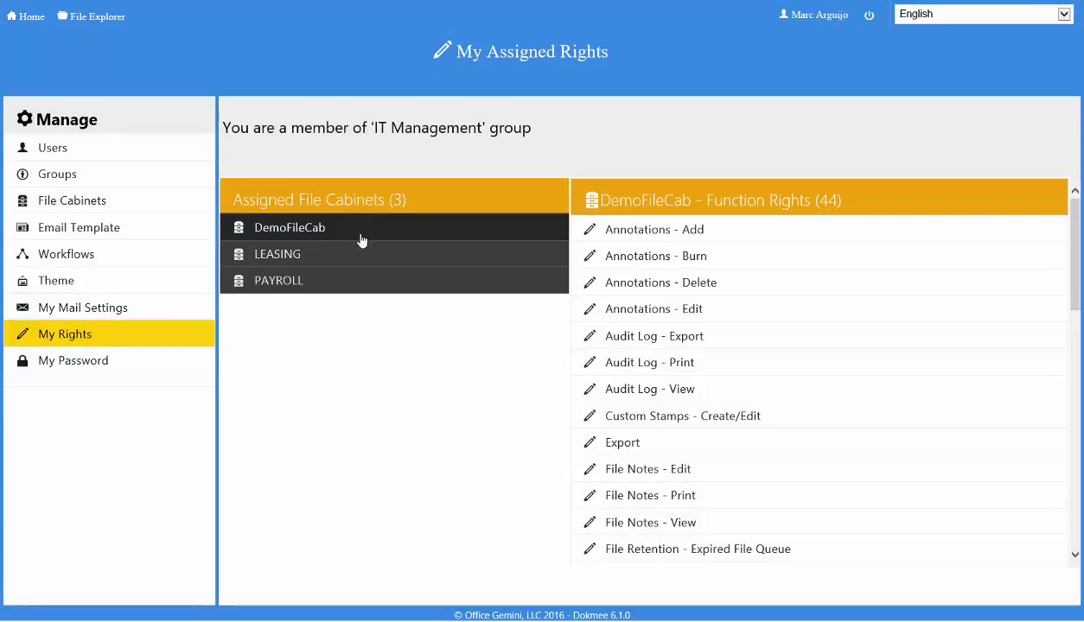
{"action": "left_click", "coordinate": [358, 254]}
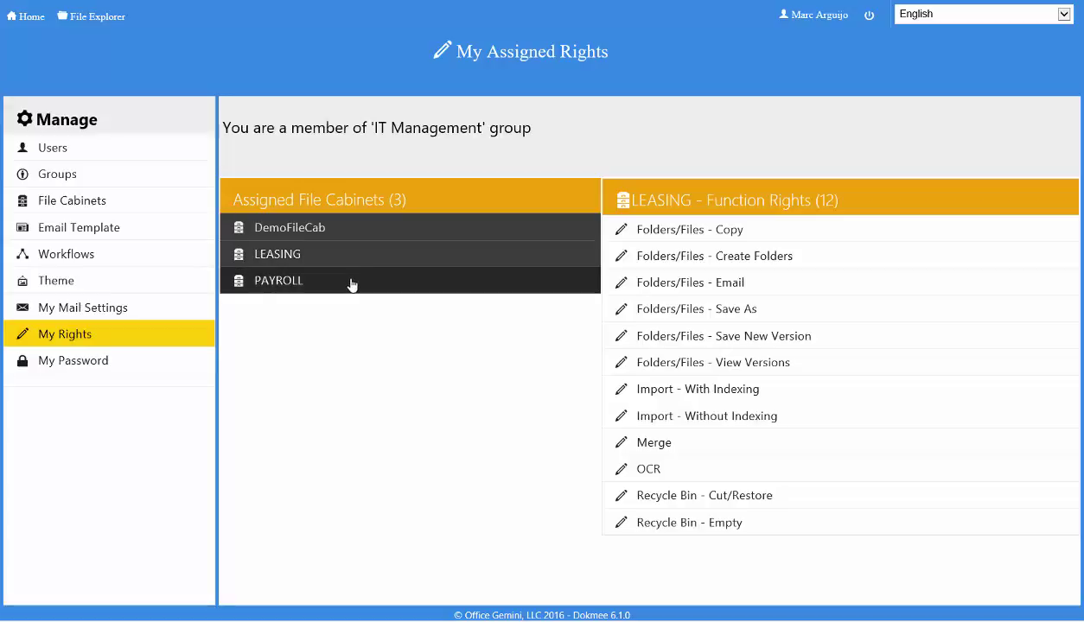
{"action": "left_click", "coordinate": [351, 284]}
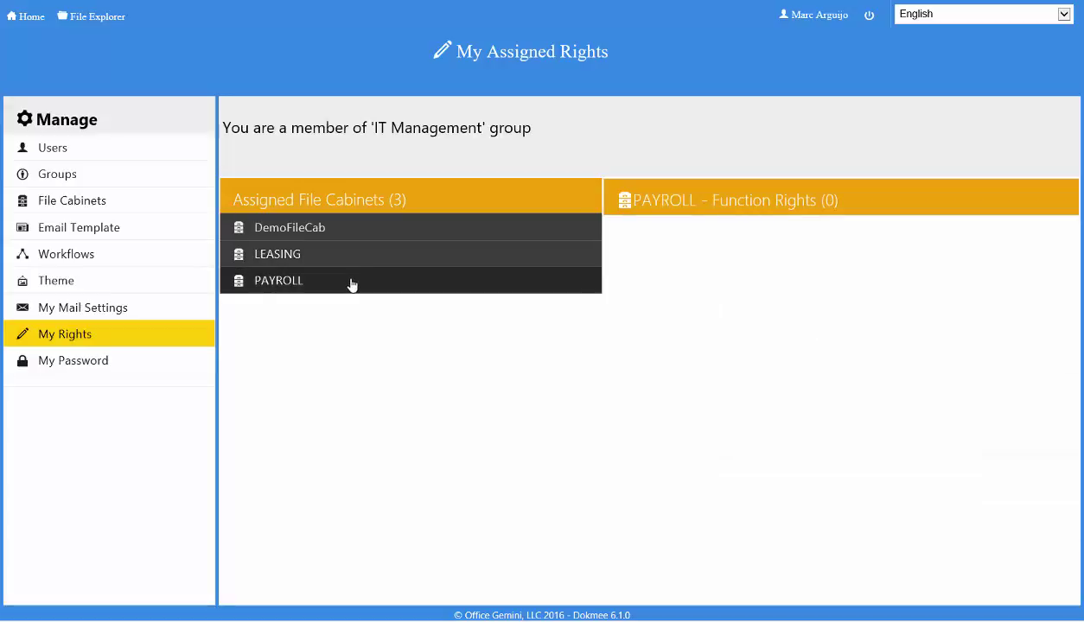